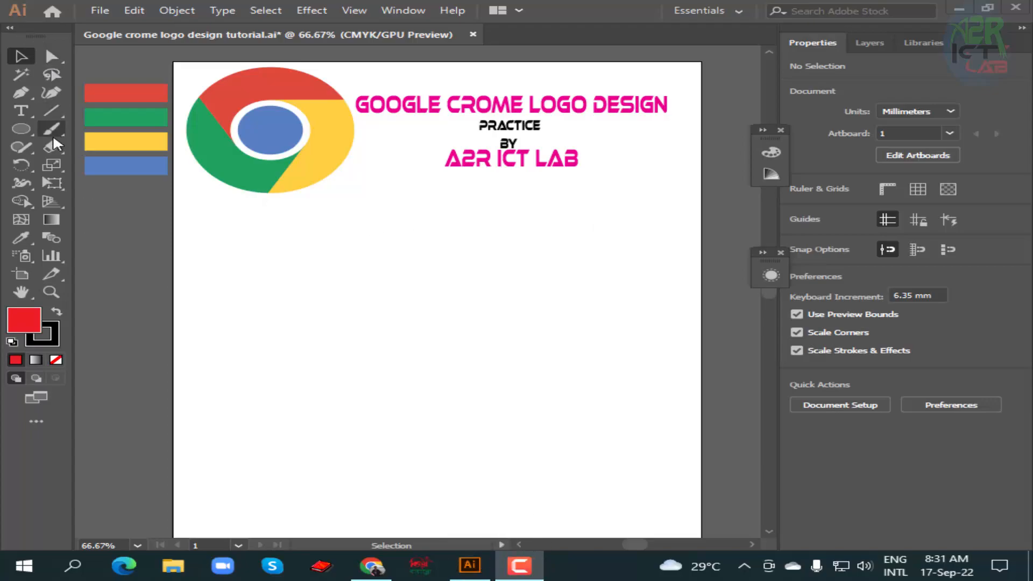
Step: Draw a circle about 95 mm in diameter below the reference logo with the Ellipse tool
click(23, 128)
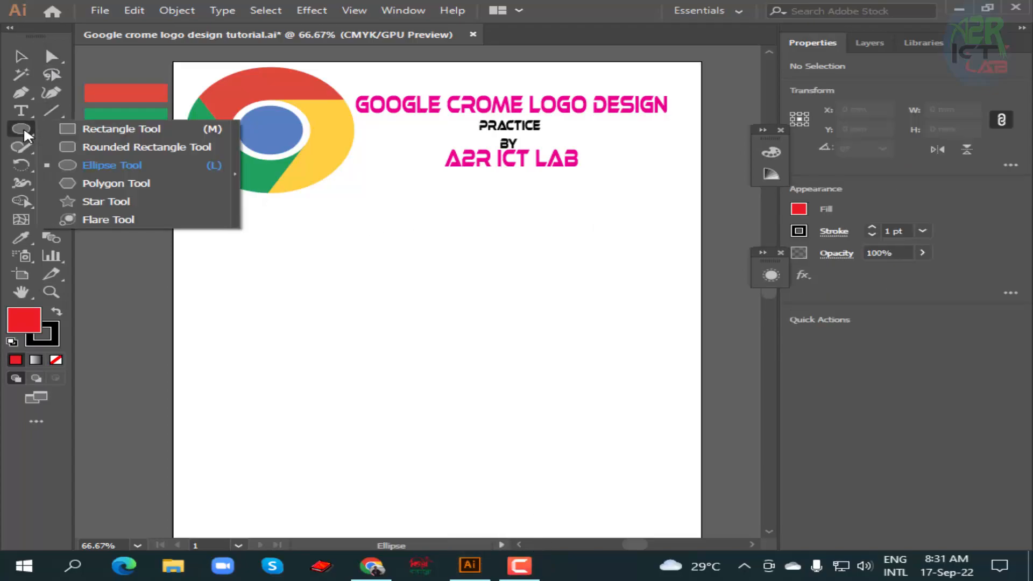
click(114, 164)
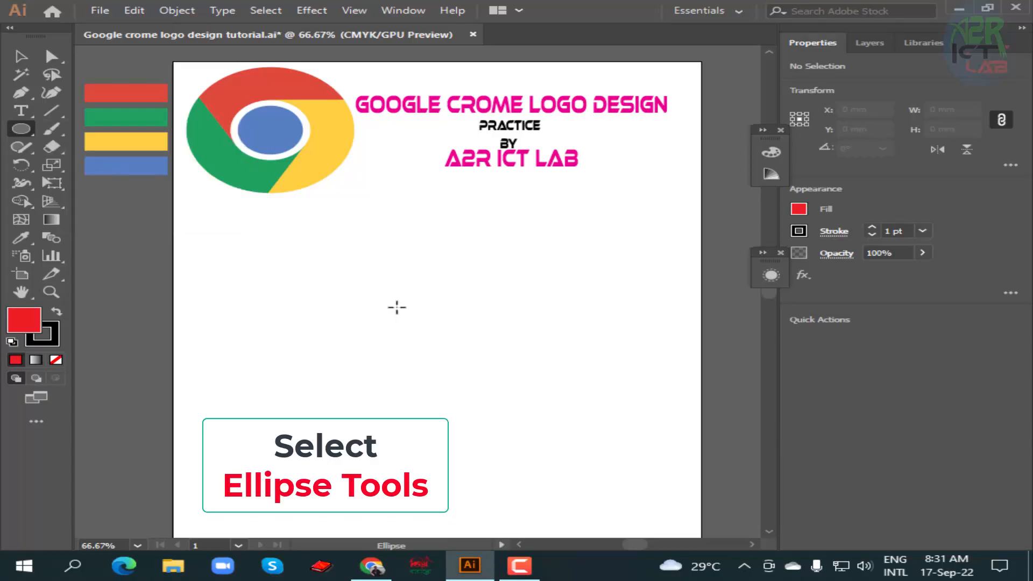
drag(401, 323, 490, 413)
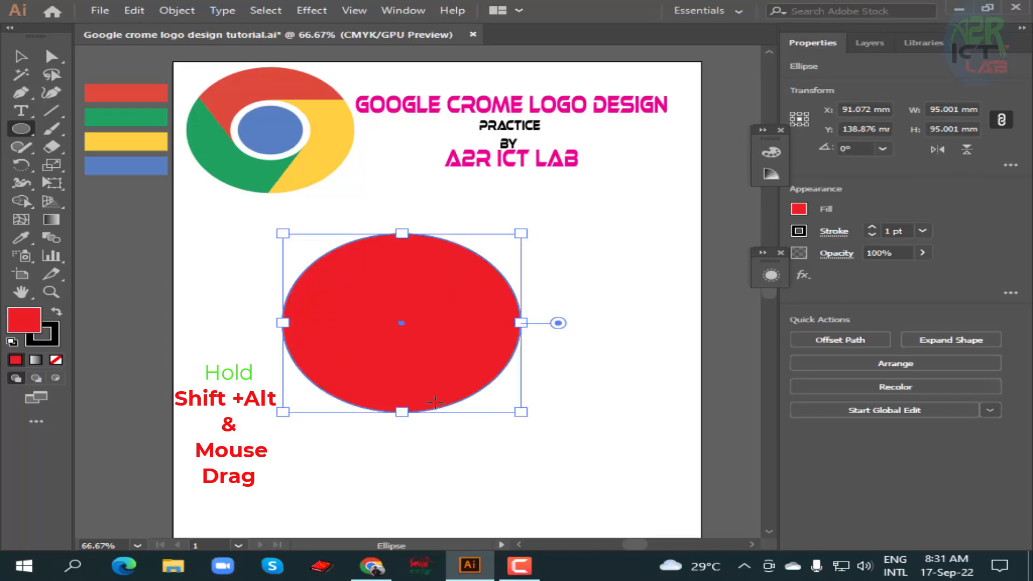
click(21, 56)
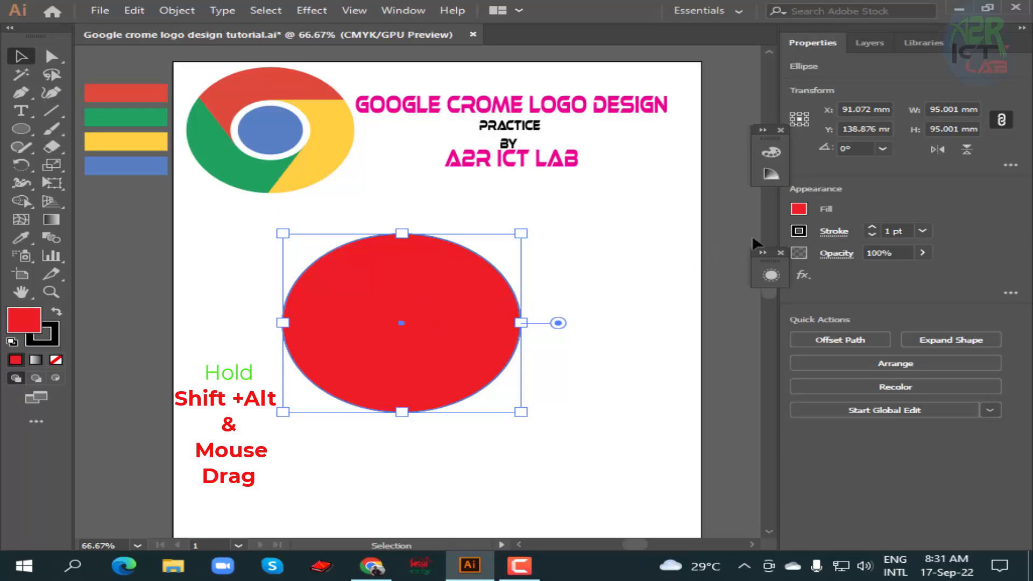
Step: Remove the large circle's red fill, leaving only its black outline
click(802, 212)
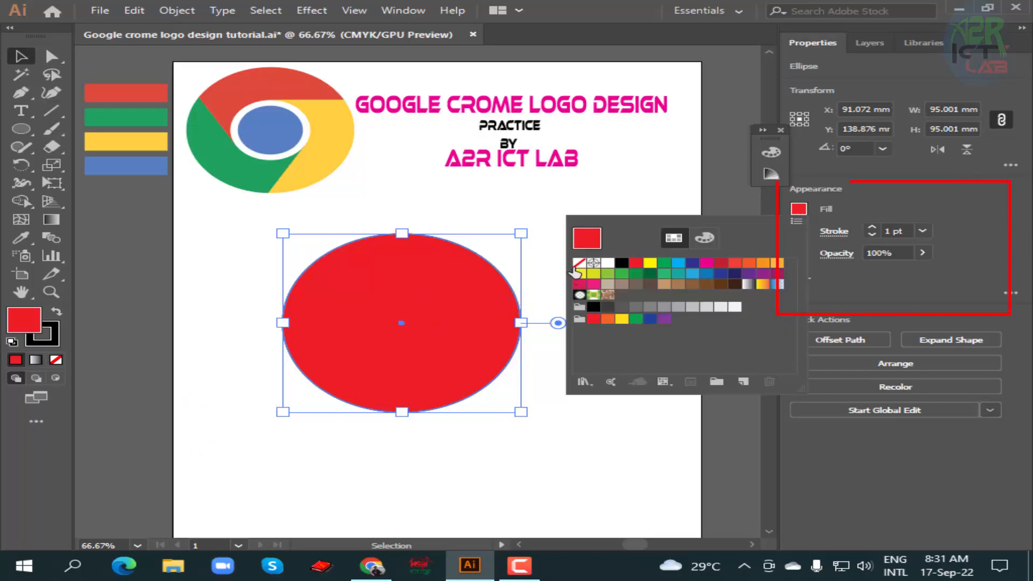
click(580, 263)
click(541, 212)
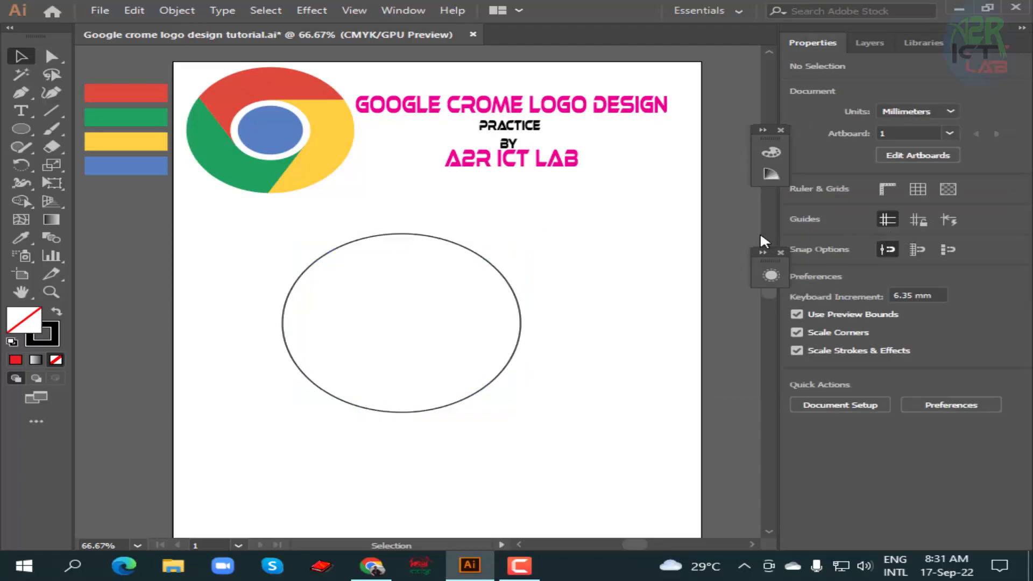
Step: Paste a copy of the large circle in place and scale it about its centre to about 45.9 mm
click(488, 304)
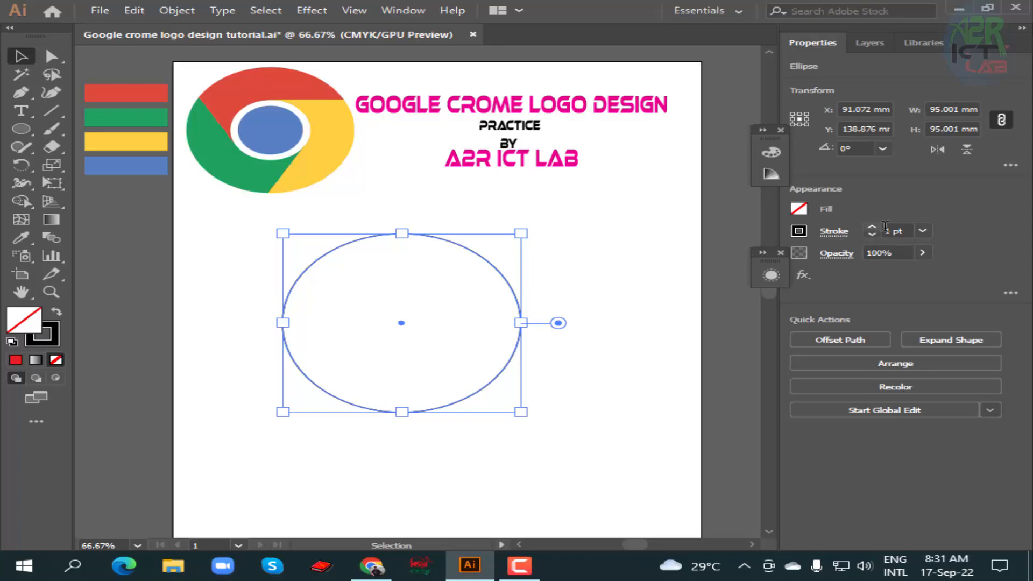
drag(905, 232, 871, 231)
click(855, 208)
click(128, 8)
click(161, 84)
click(134, 10)
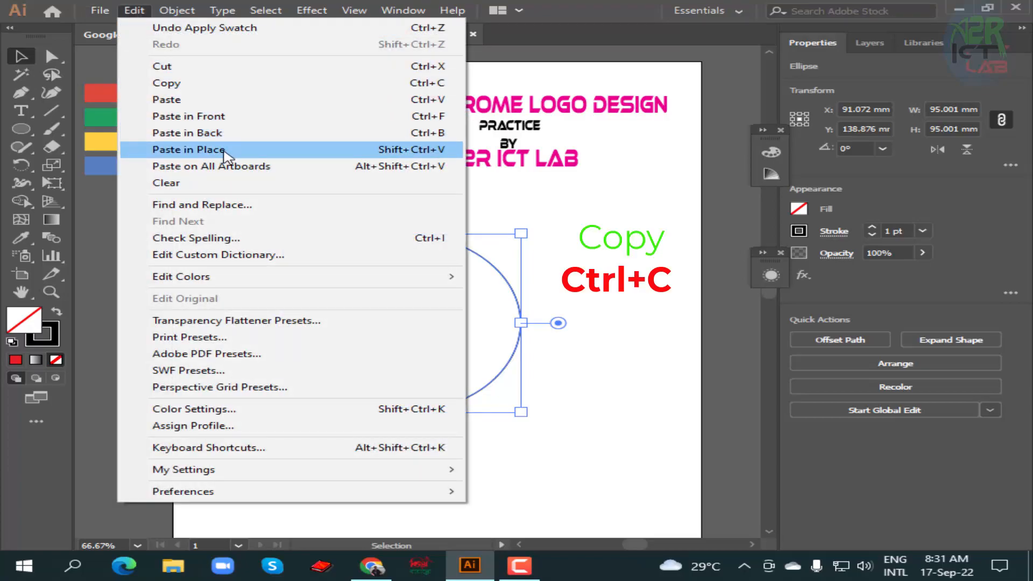
click(226, 151)
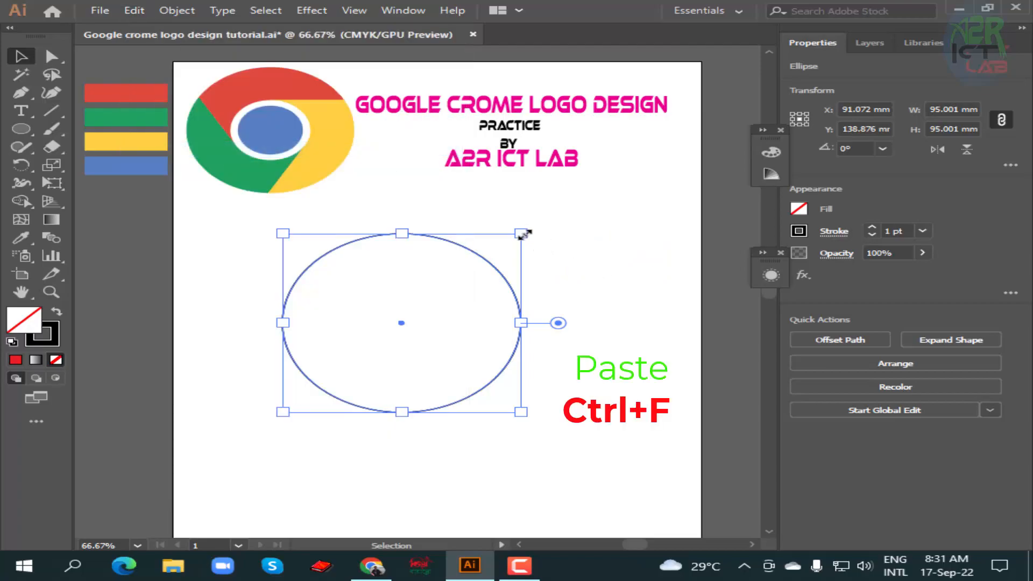
drag(525, 234, 478, 282)
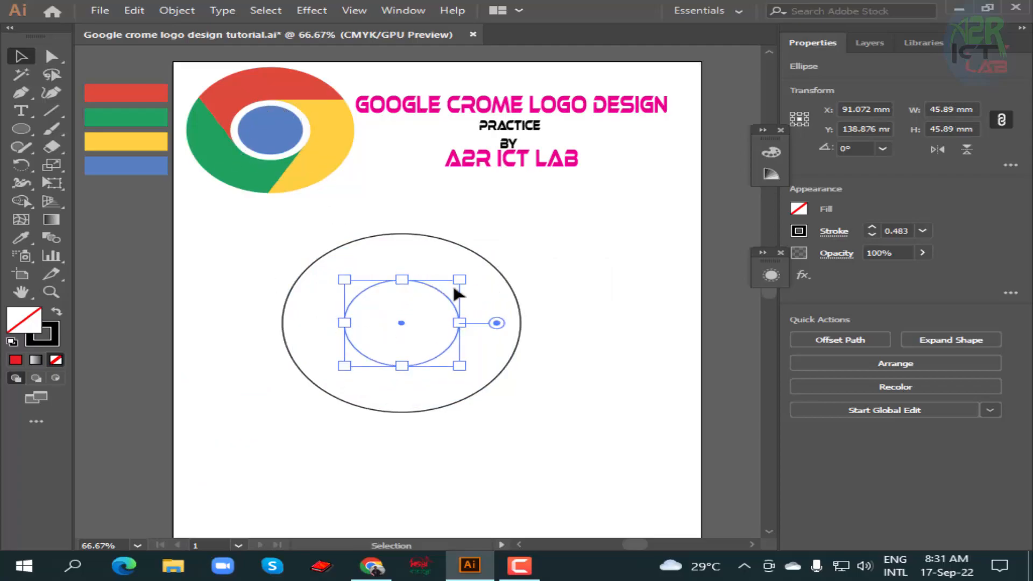
Step: Paste a copy of the smaller circle in front and shrink it about its centre to roughly two thirds of its size
key(ctrl+c)
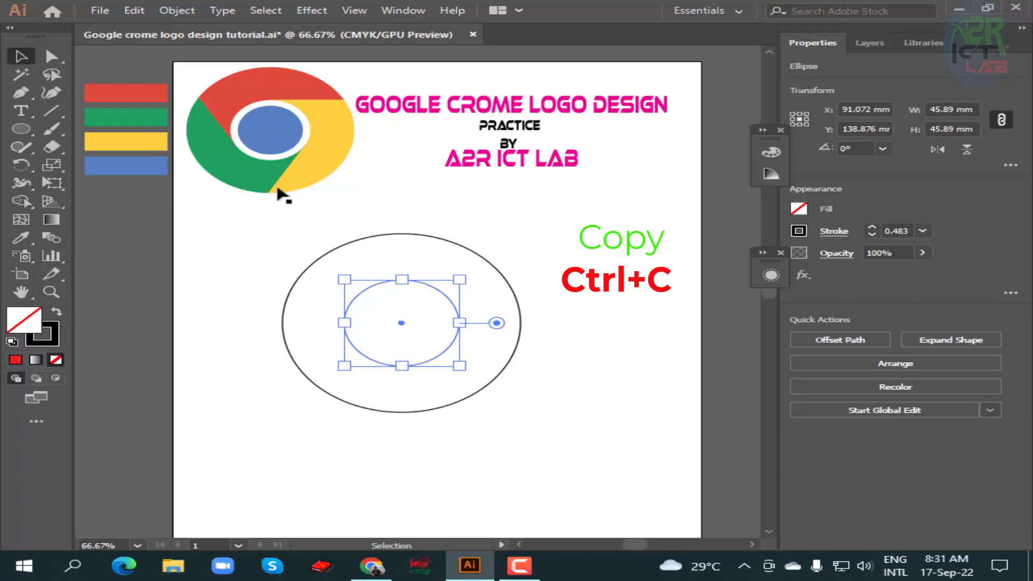
key(a)
key(v)
key(a)
key(ctrl+f)
key(v)
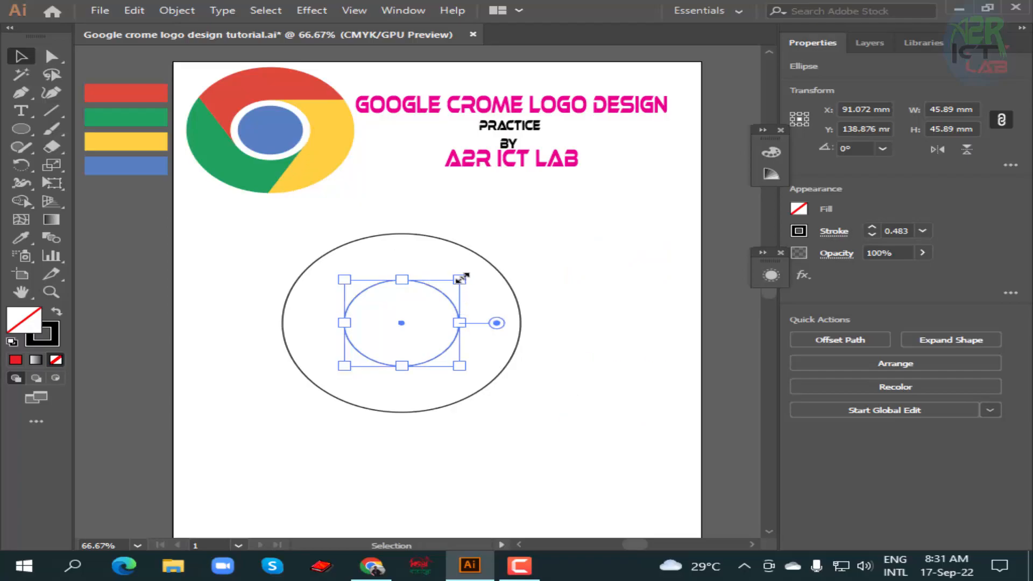
drag(461, 278, 449, 295)
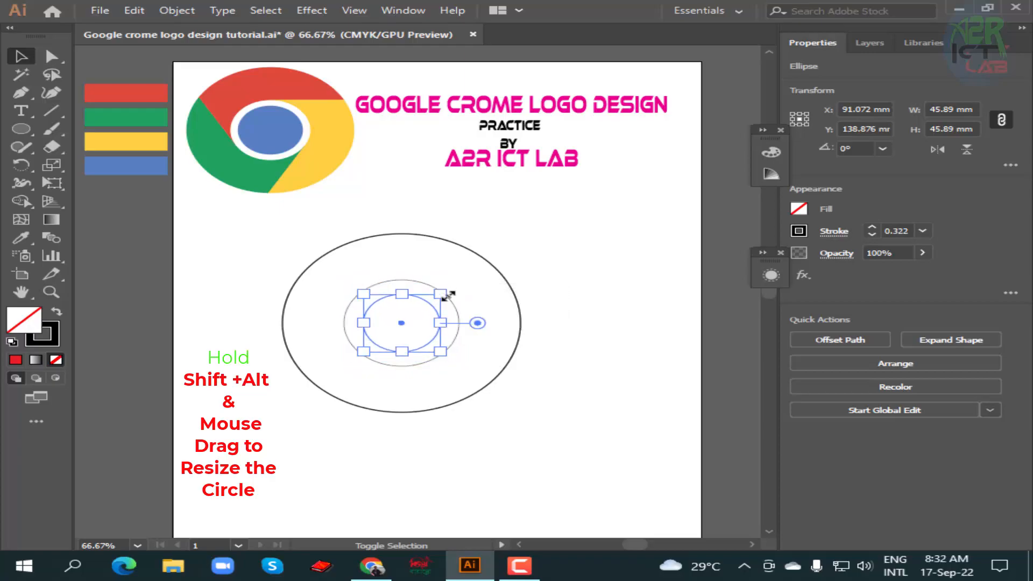
Step: Set the stroke weight of all three concentric circles to 1 pt
click(256, 237)
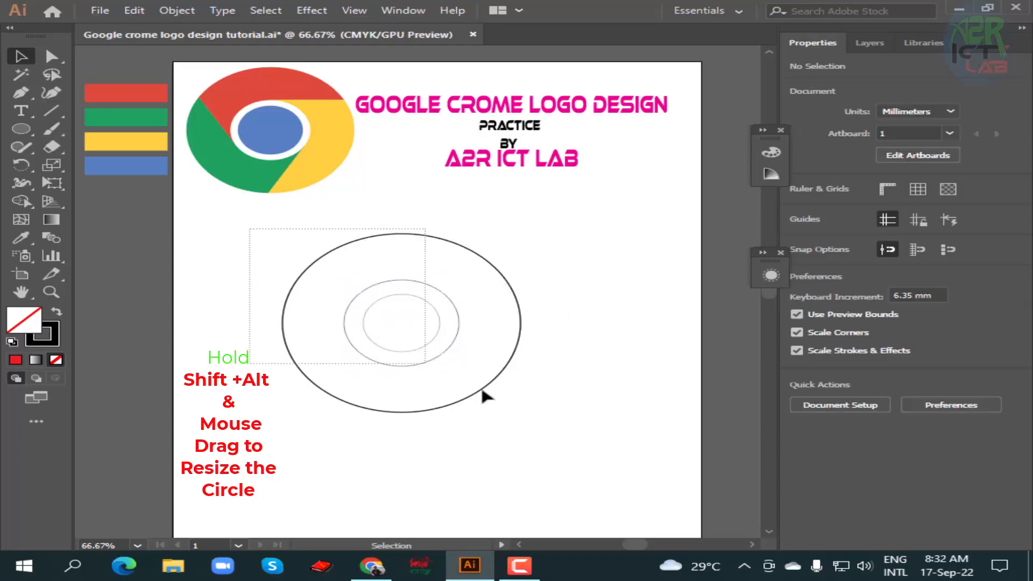
key(ctrl+a)
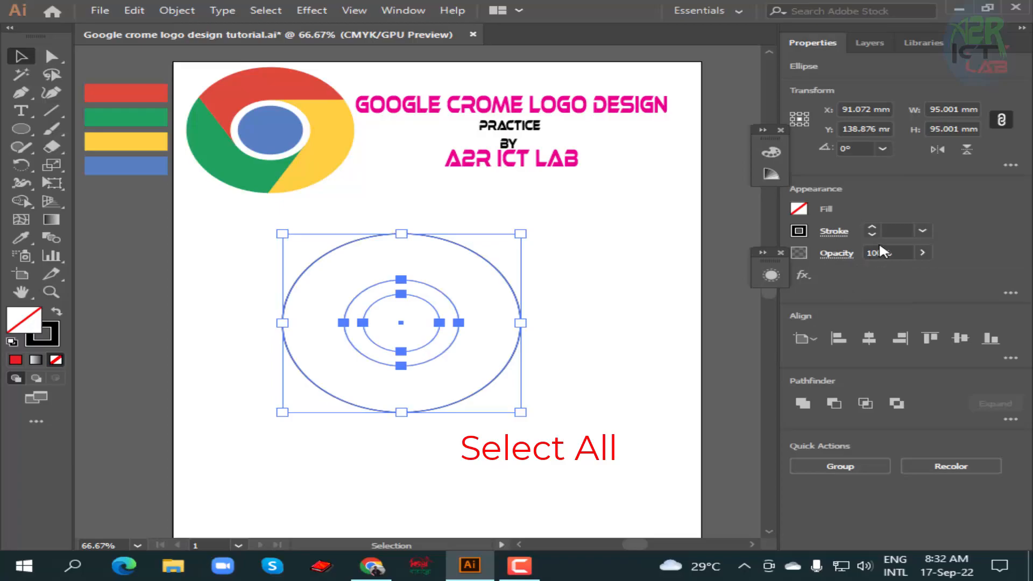
click(874, 227)
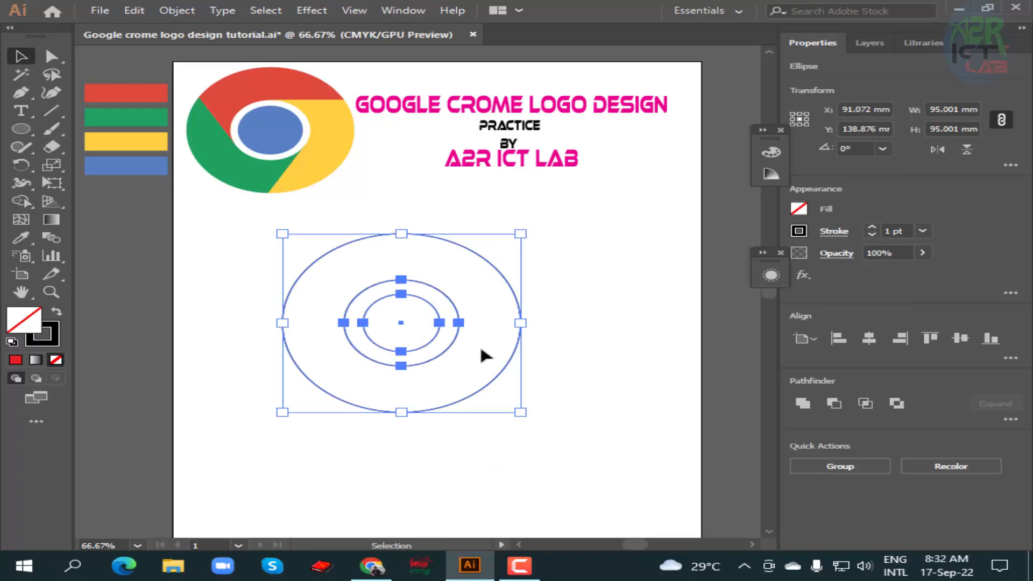
Step: Draw a horizontal line about 85 mm long touching the top of the middle circle and extending past the outer circle
drag(590, 284, 341, 441)
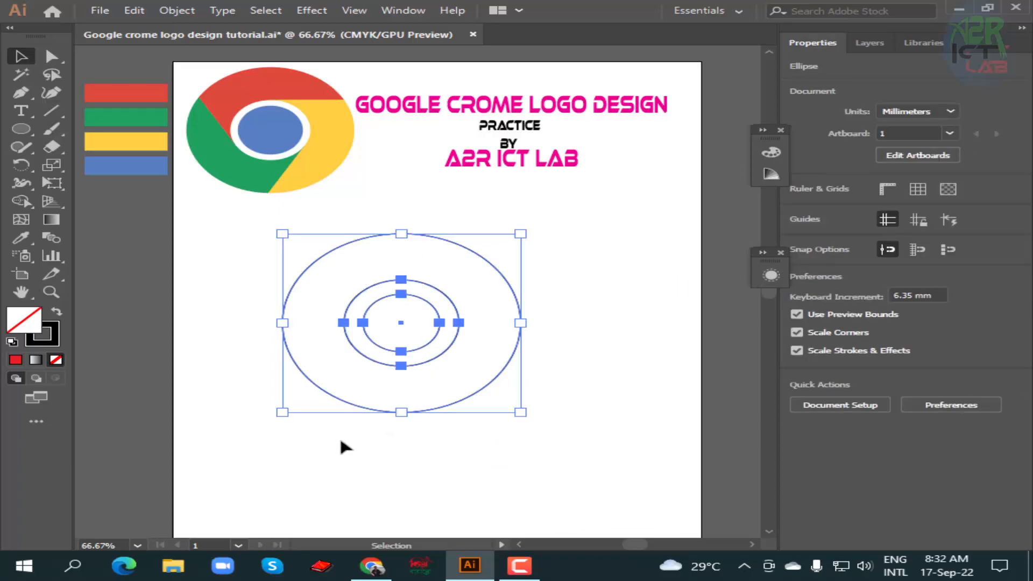
click(51, 109)
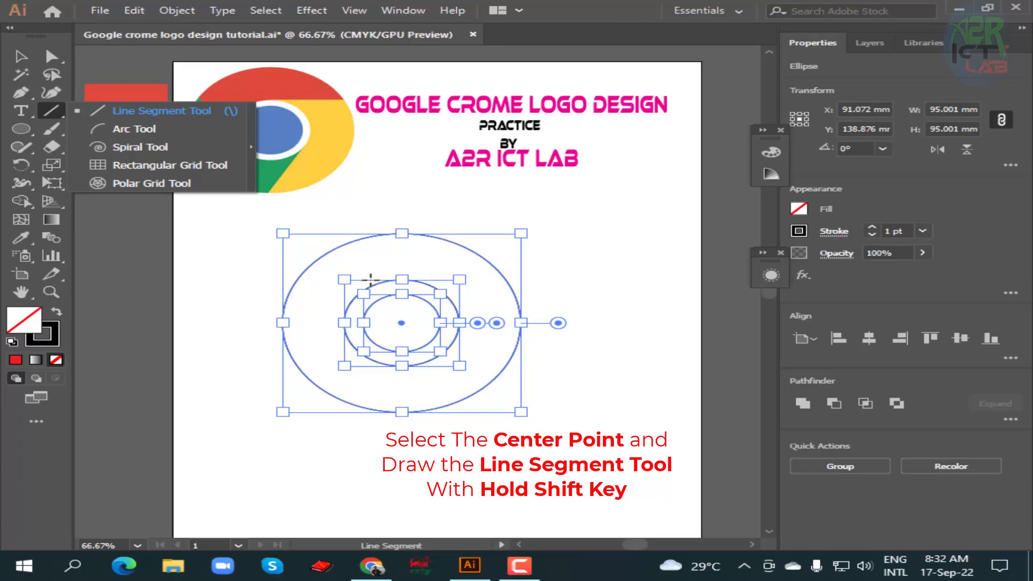
drag(371, 279, 584, 299)
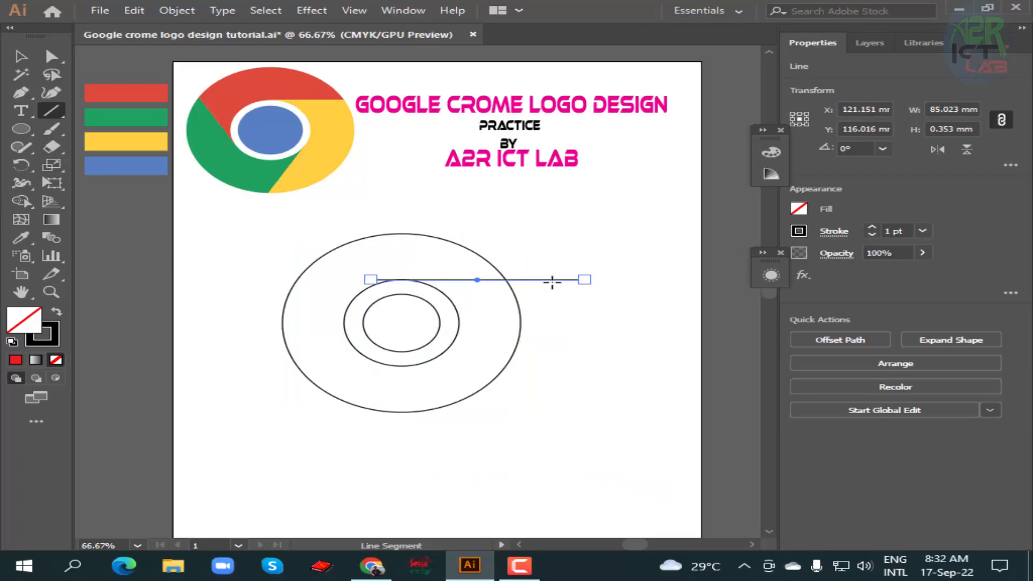
Step: Make two copies of the line and innermost circle, rotated in 120° steps about the circles' common centre
click(11, 57)
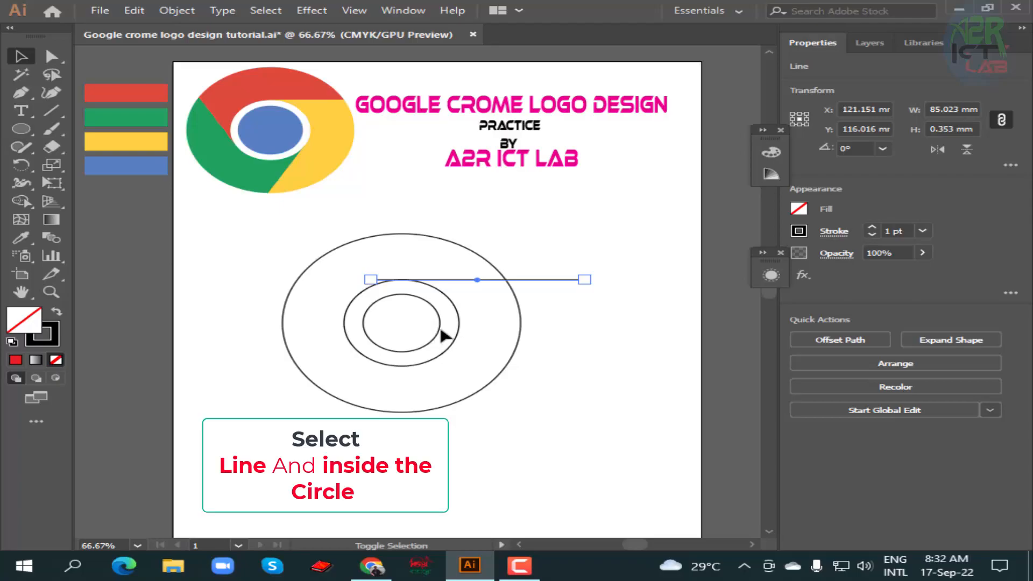
shift+click(440, 335)
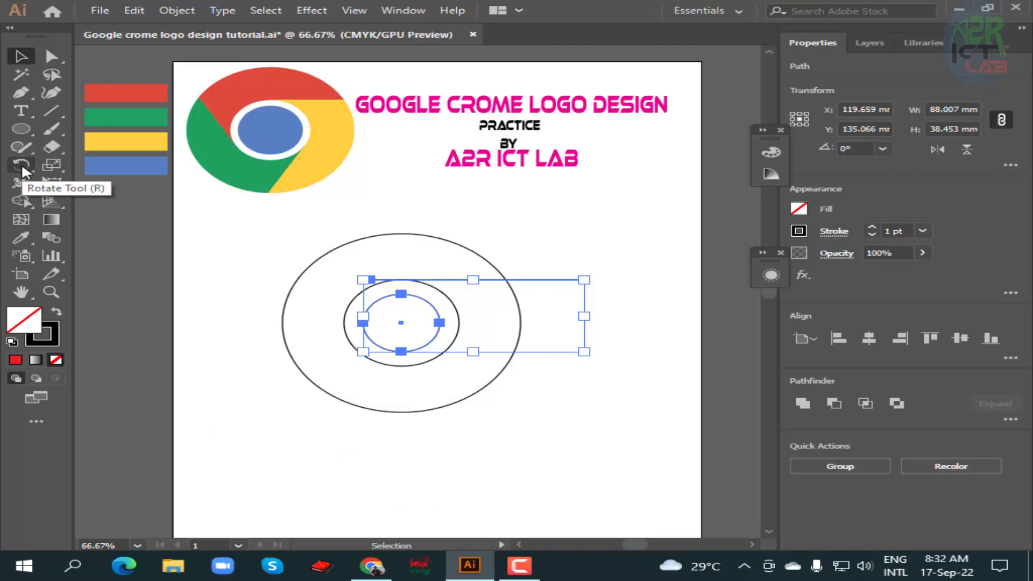
click(21, 166)
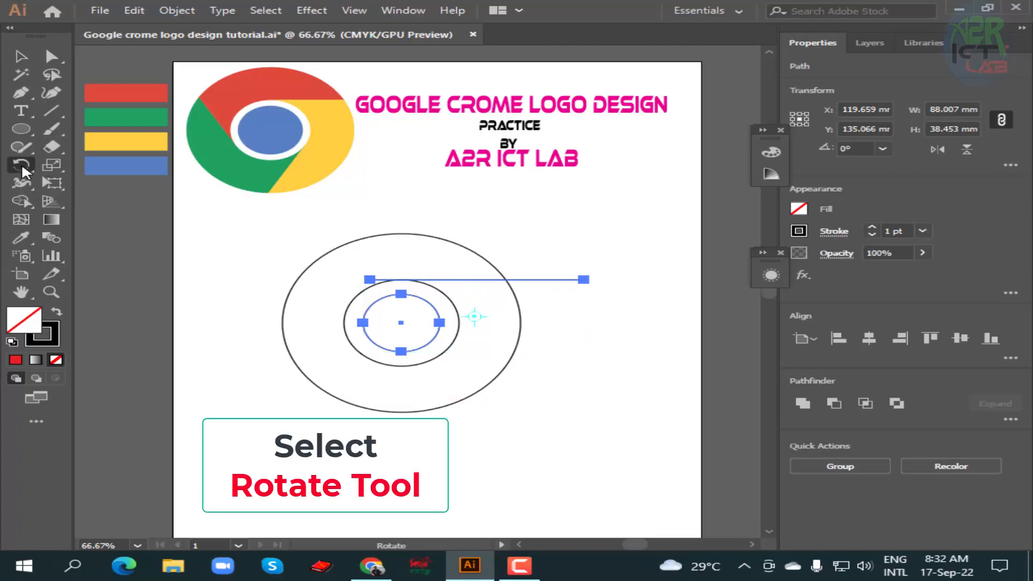
alt+click(401, 323)
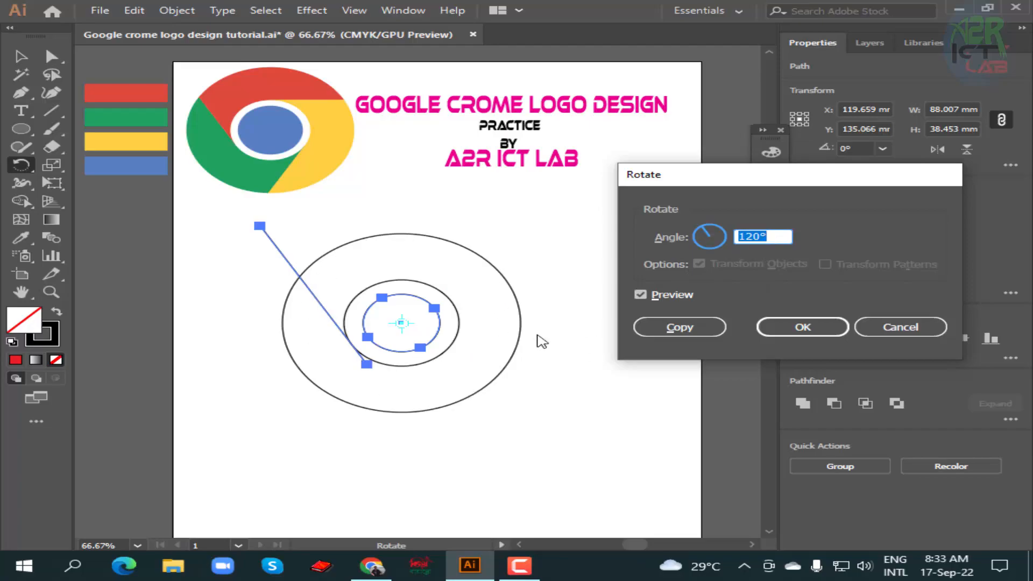
drag(774, 236, 733, 242)
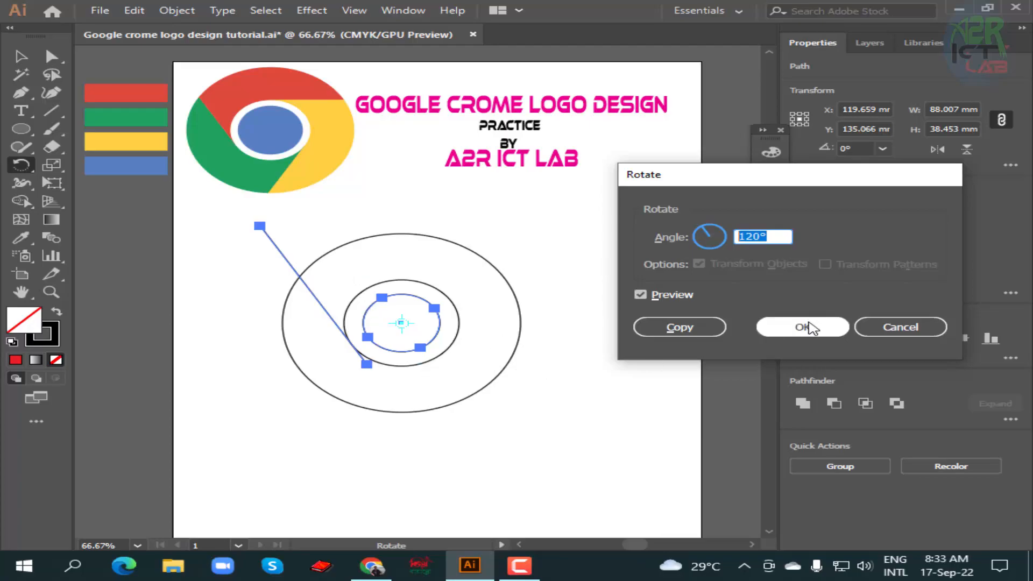
text(120)
click(642, 295)
click(646, 295)
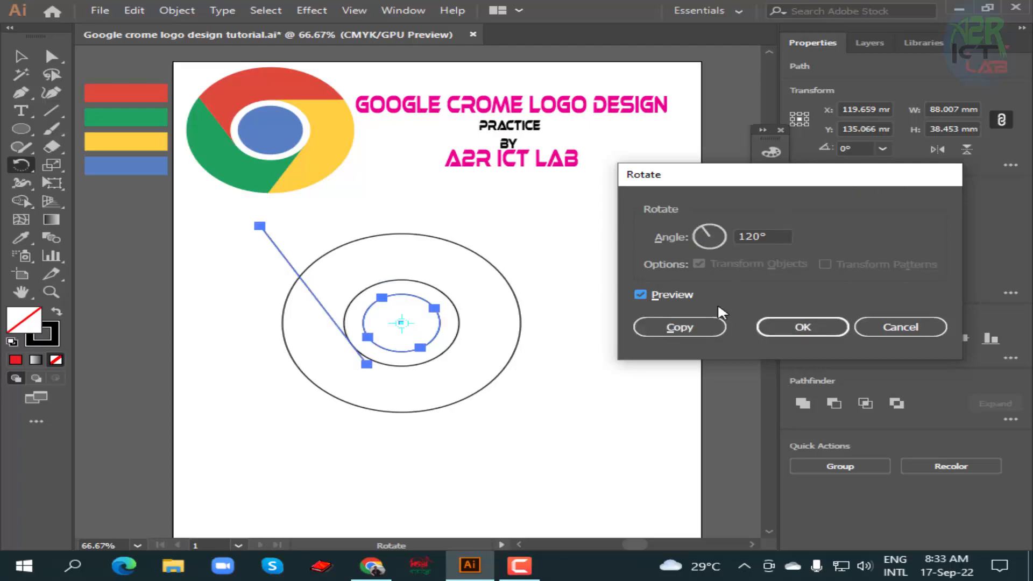
click(694, 328)
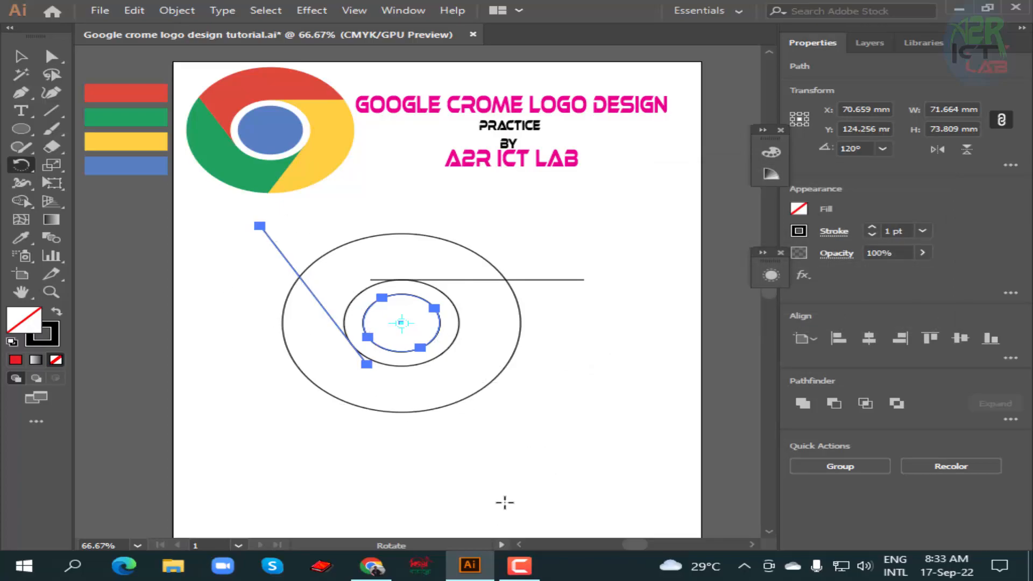
key(ctrl+d)
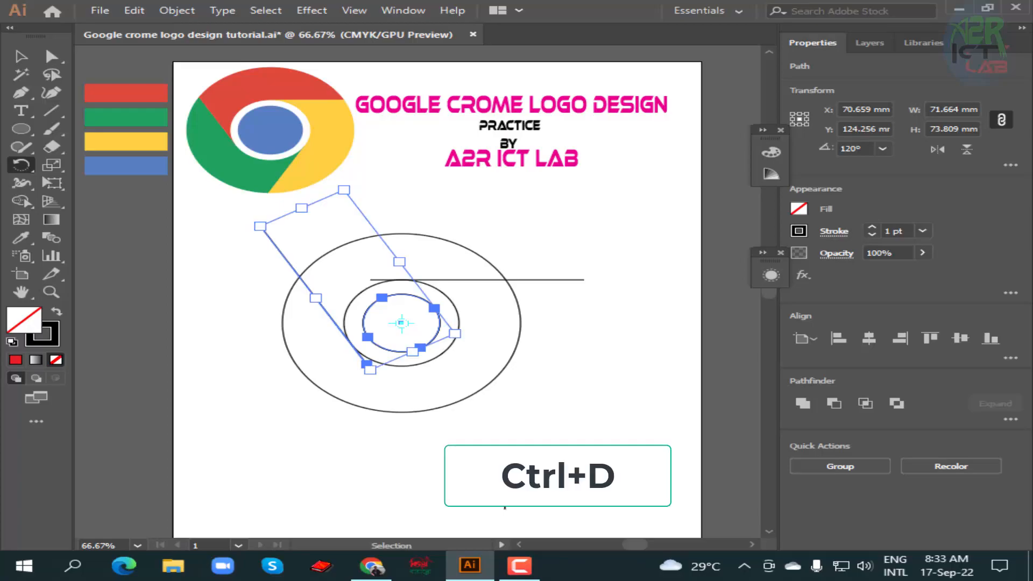
key(ctrl+d)
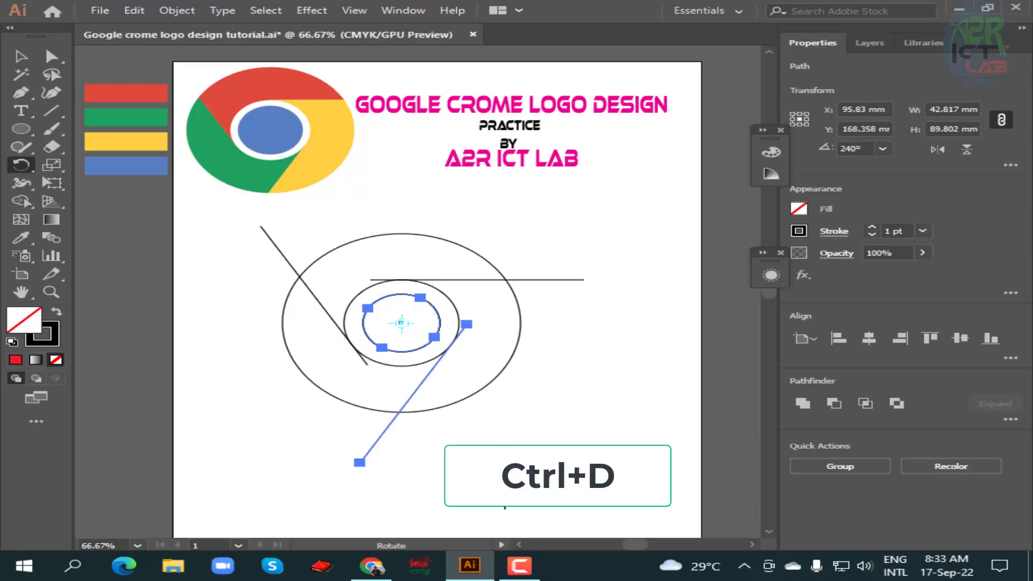
Step: Select all circles and lines and form the three outer ring segments with the Shape Builder tool
click(22, 57)
drag(214, 223, 585, 445)
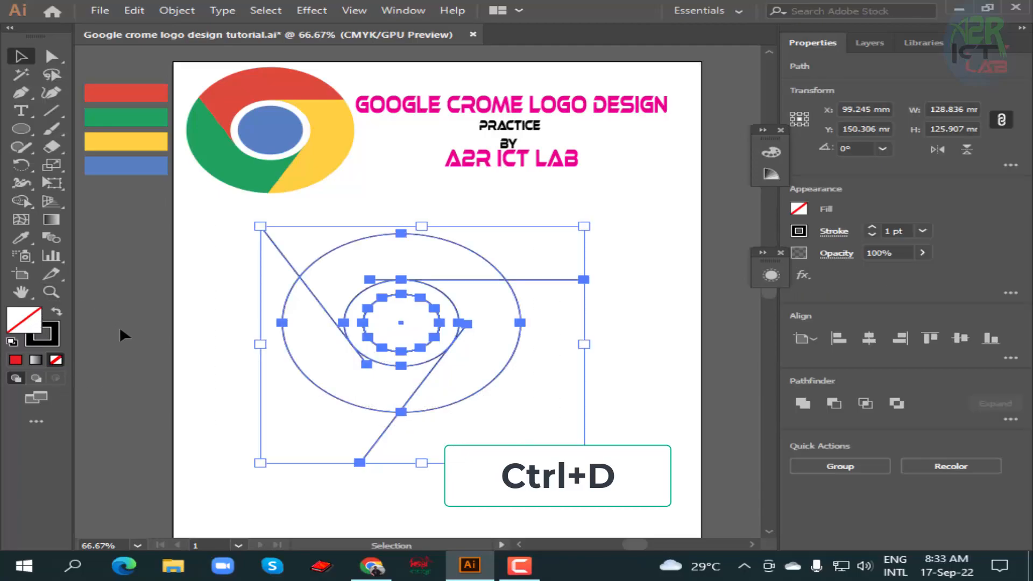
click(23, 198)
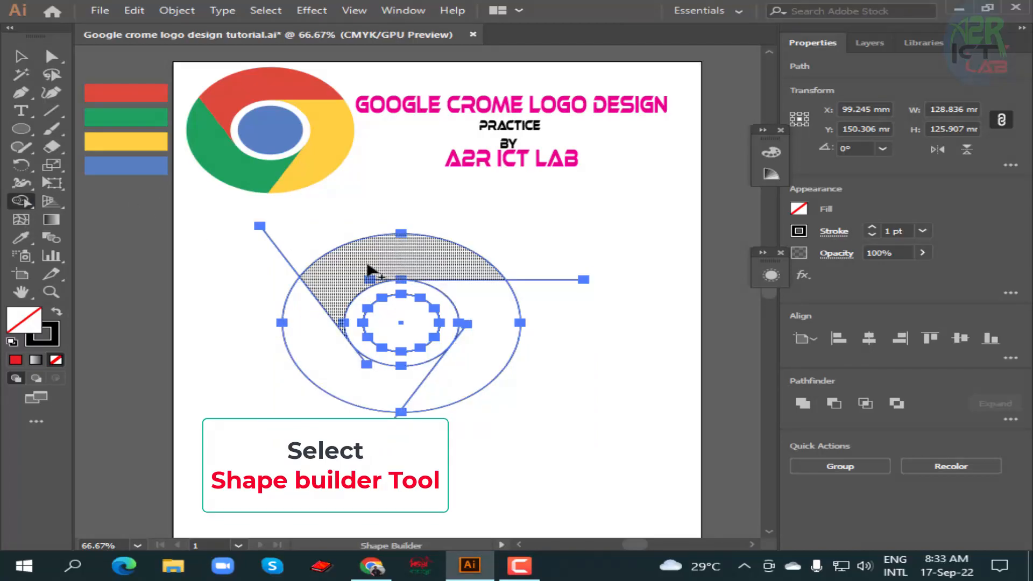
click(321, 312)
click(296, 349)
click(490, 359)
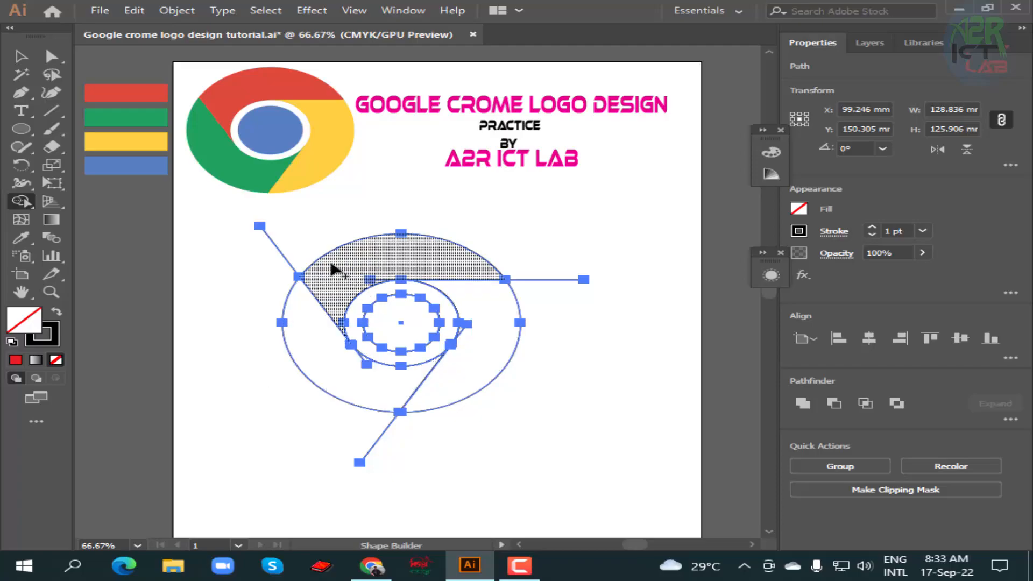
Step: Erase the line ends outside the outer circle and the stubs past the middle circle with the Shape Builder tool
key(alt)
alt+click(281, 259)
alt+click(359, 470)
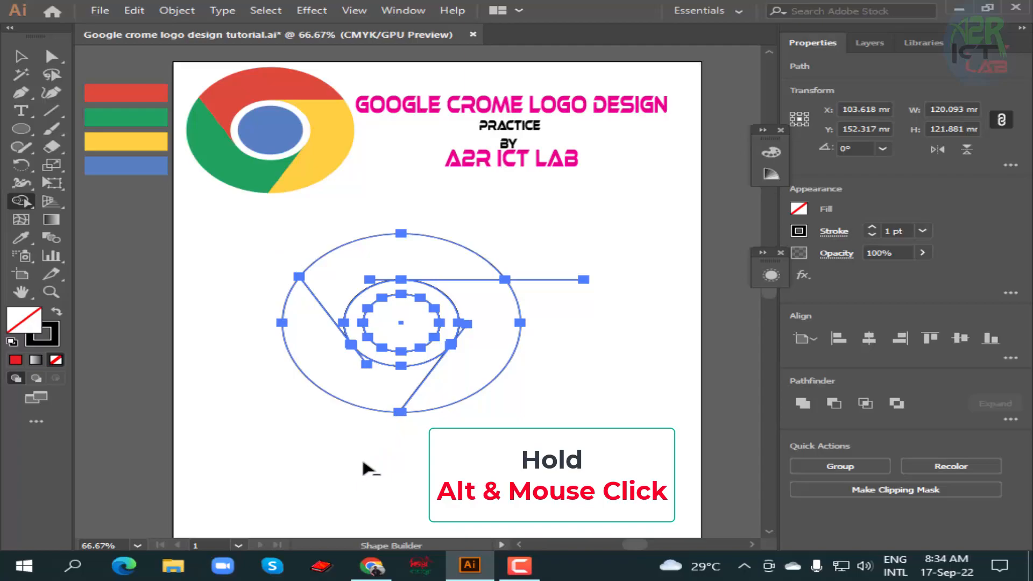
alt+click(559, 280)
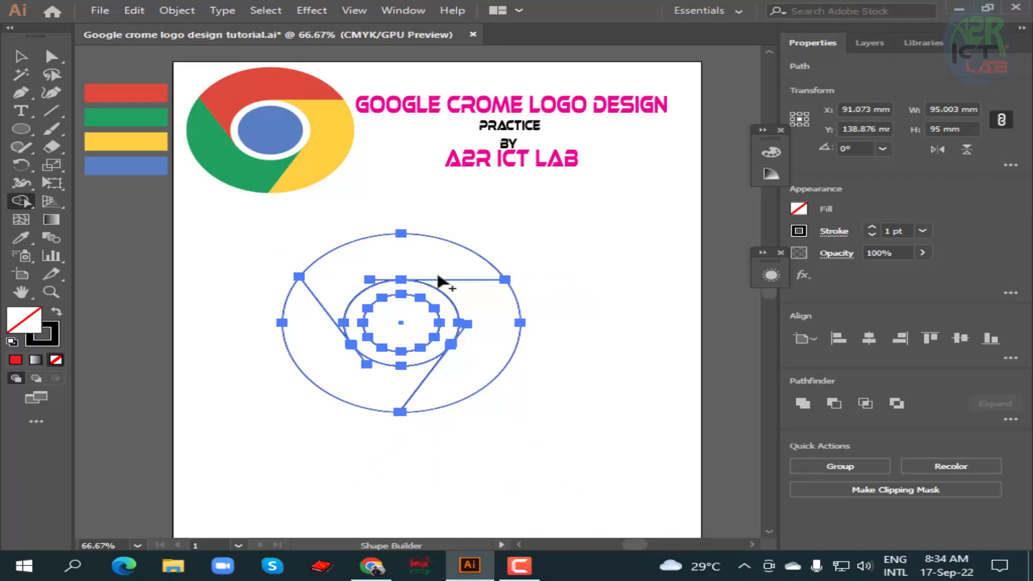
alt+click(372, 280)
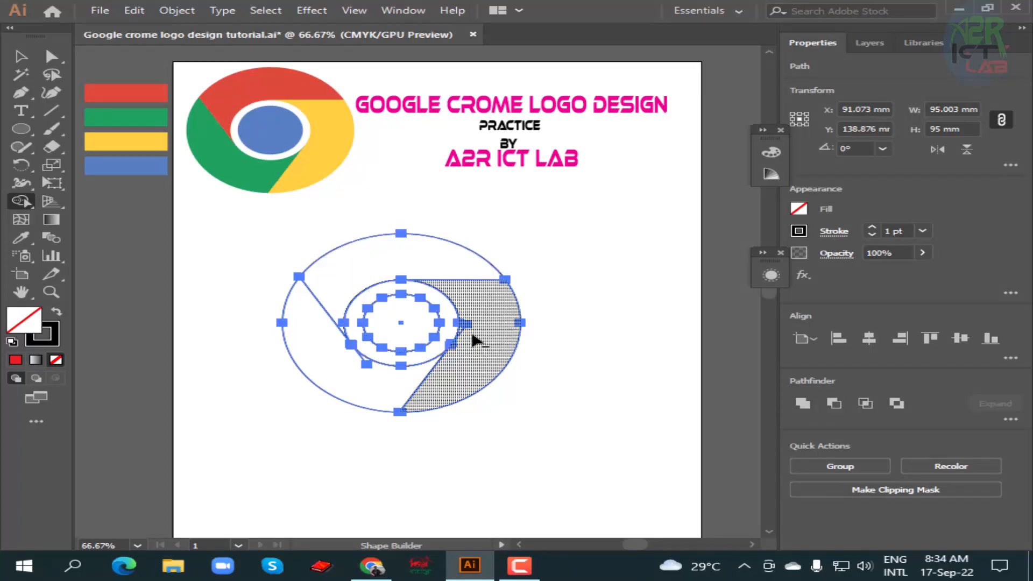
alt+click(466, 334)
alt+click(360, 356)
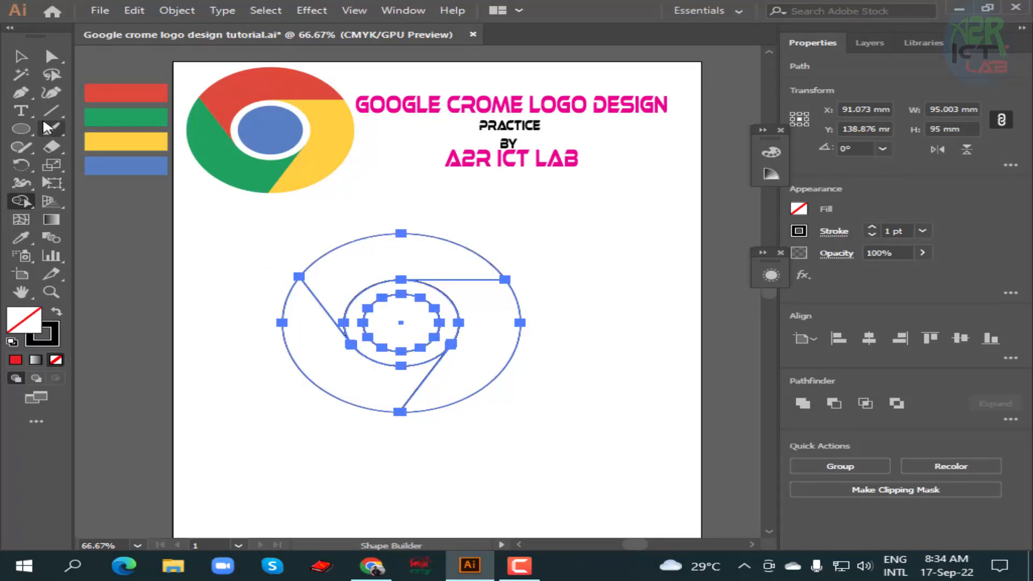
Step: Fill the upper ring segment with the red of the sample swatch using the Eyedropper
click(21, 62)
drag(313, 220, 410, 268)
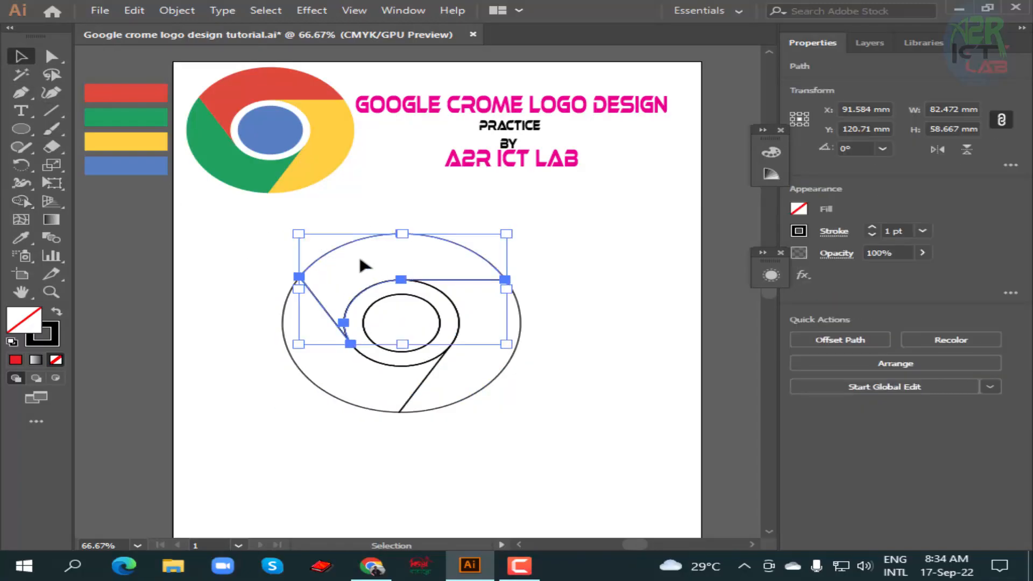
click(20, 238)
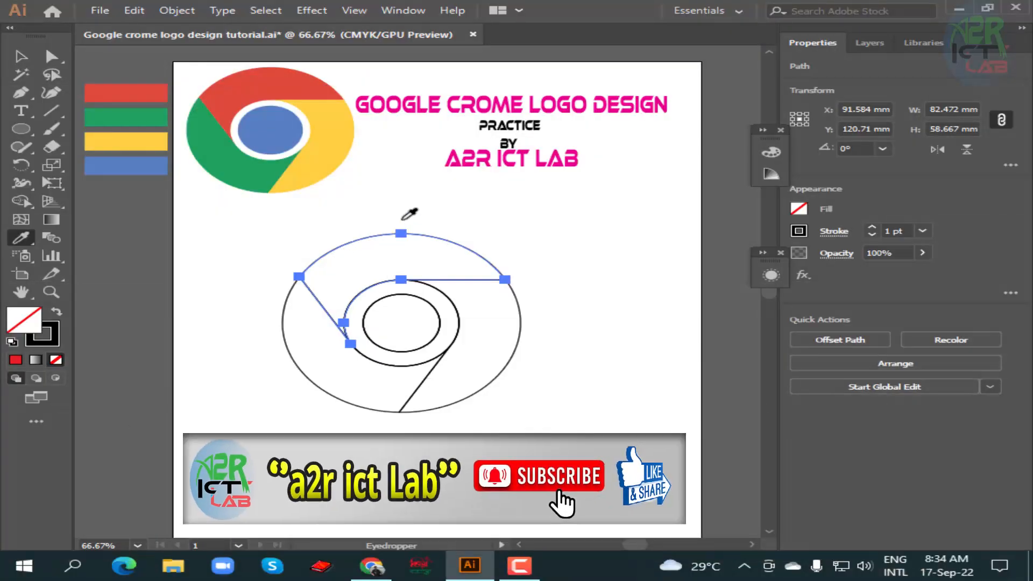
click(129, 92)
Step: Fill the lower-left ring segment with the green of the sample swatch using the Eyedropper
click(20, 56)
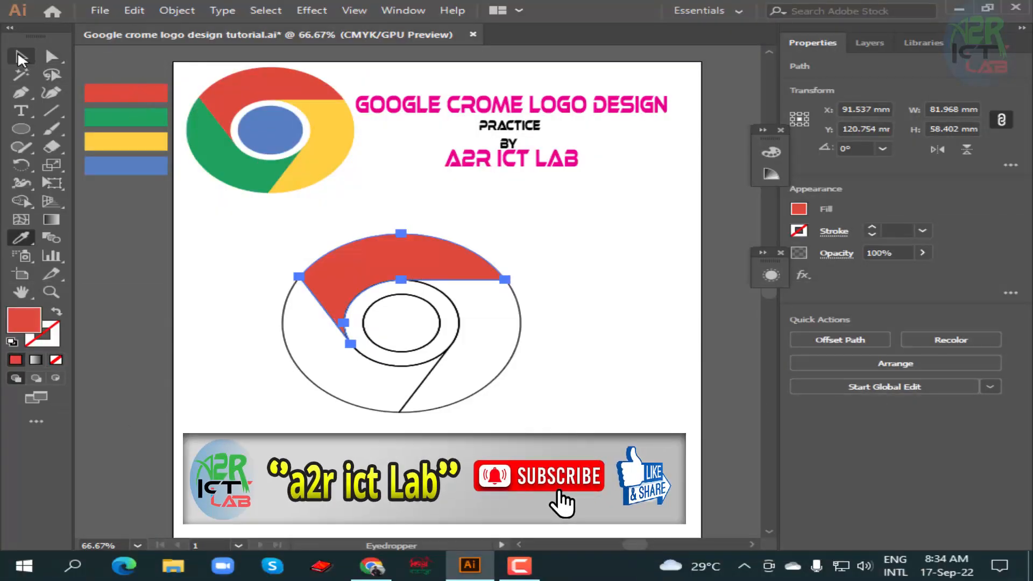
drag(255, 351, 344, 391)
click(20, 238)
click(20, 242)
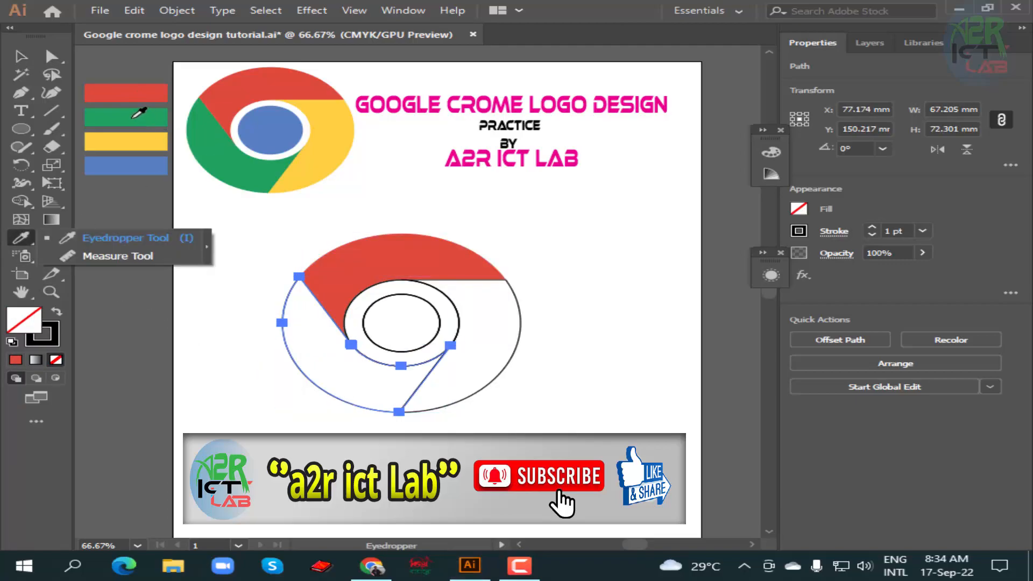
click(136, 117)
Step: Fill the remaining right ring segment with the yellow of the sample swatch using the Eyedropper
click(21, 56)
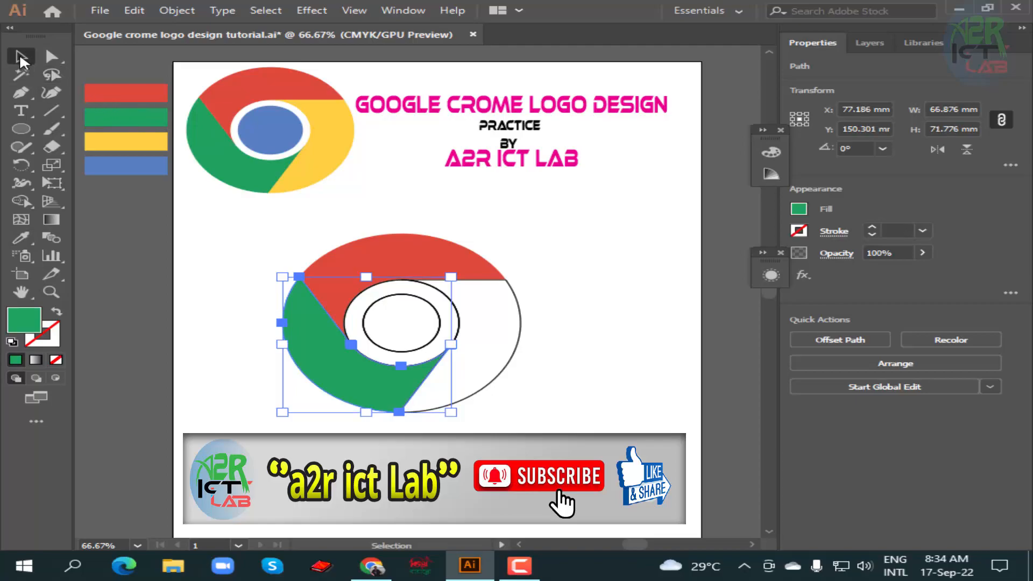
click(554, 323)
click(496, 370)
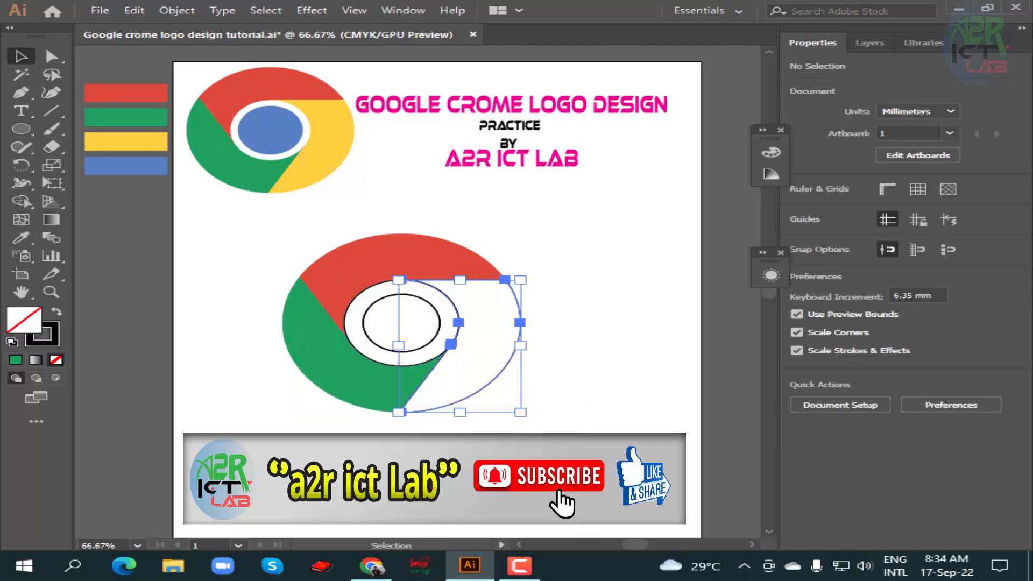
click(20, 237)
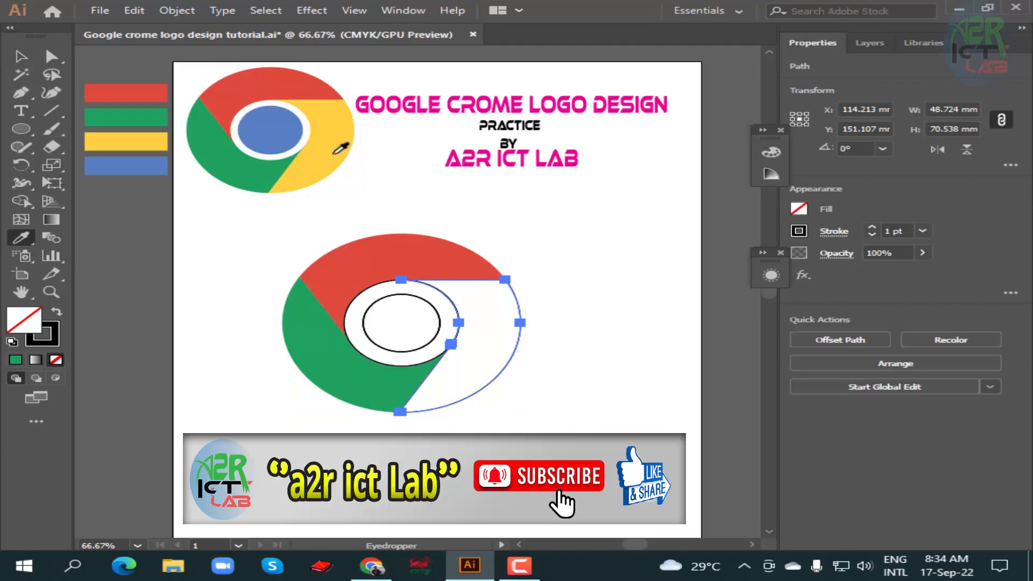
click(156, 141)
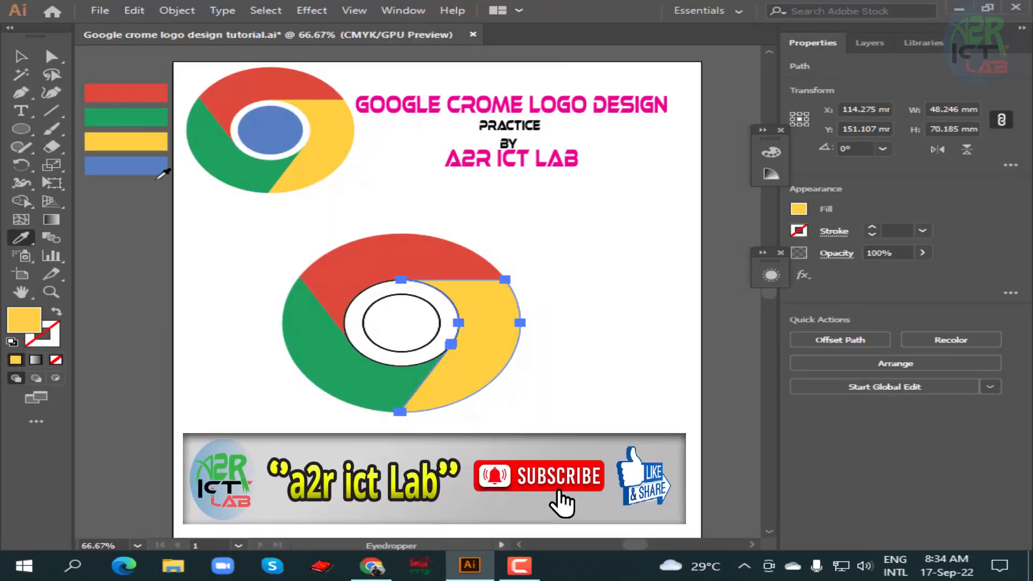
Step: Fill the innermost circle with the blue of the sample swatch using the Eyedropper and deselect it
click(16, 55)
click(220, 242)
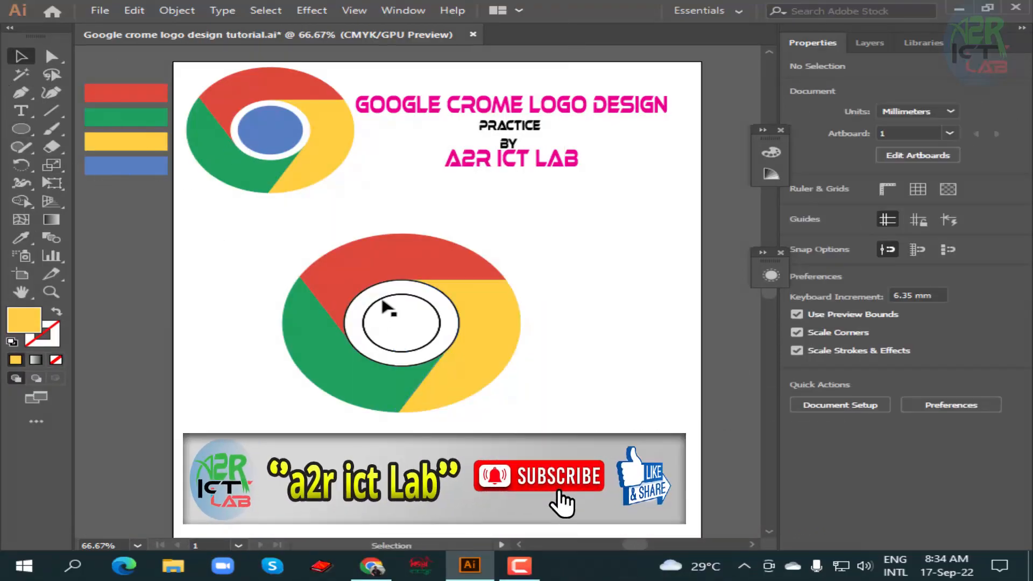
click(383, 302)
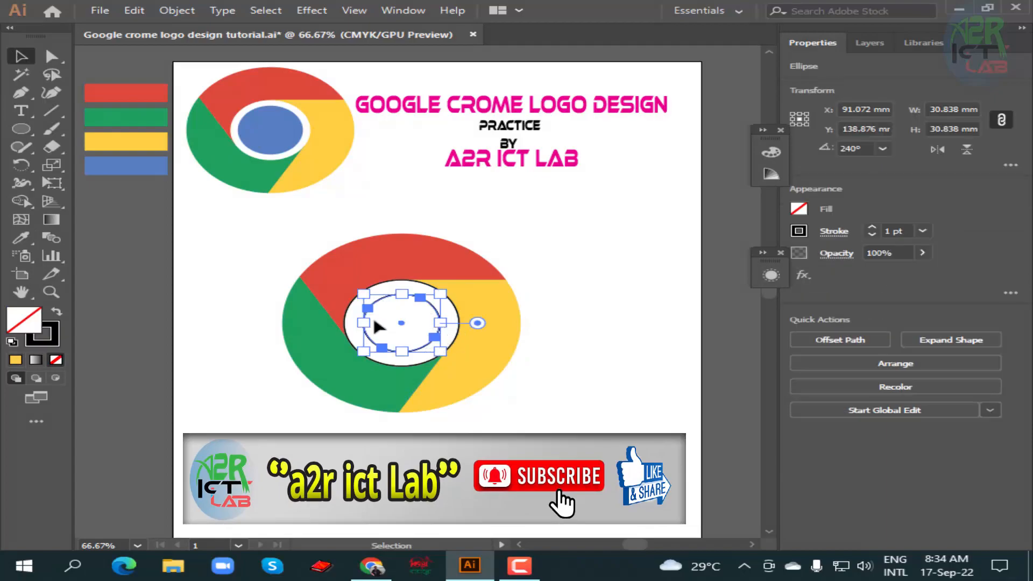
click(21, 236)
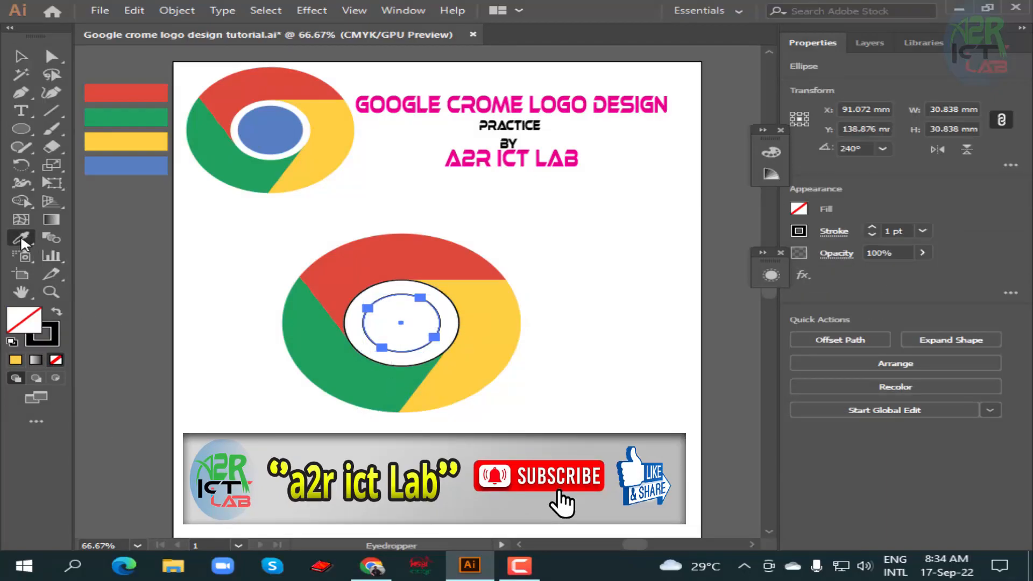
click(128, 164)
click(21, 55)
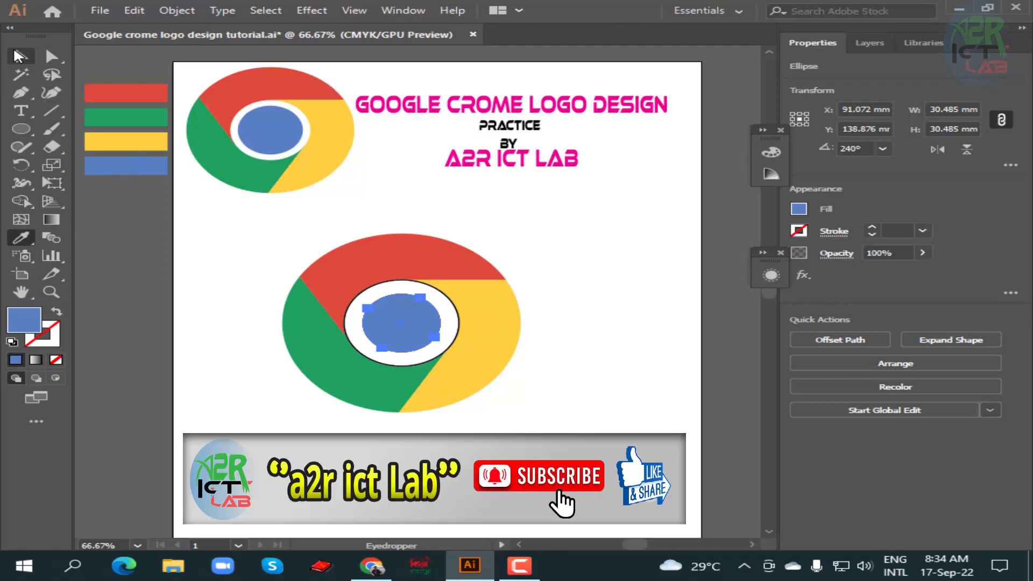
click(228, 265)
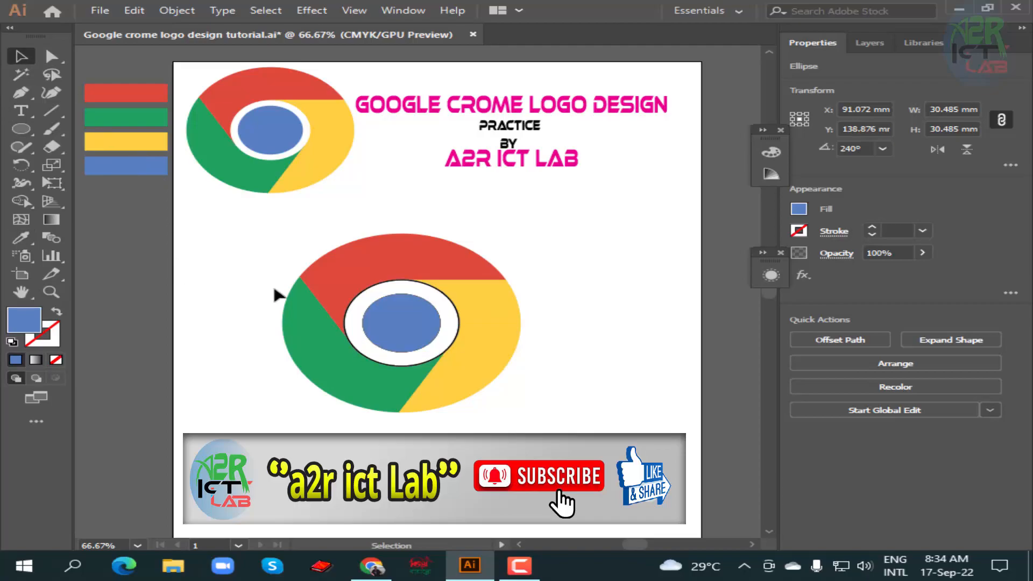
Step: Select all parts of the drawn logo and set their stroke weight to 0 pt
click(348, 318)
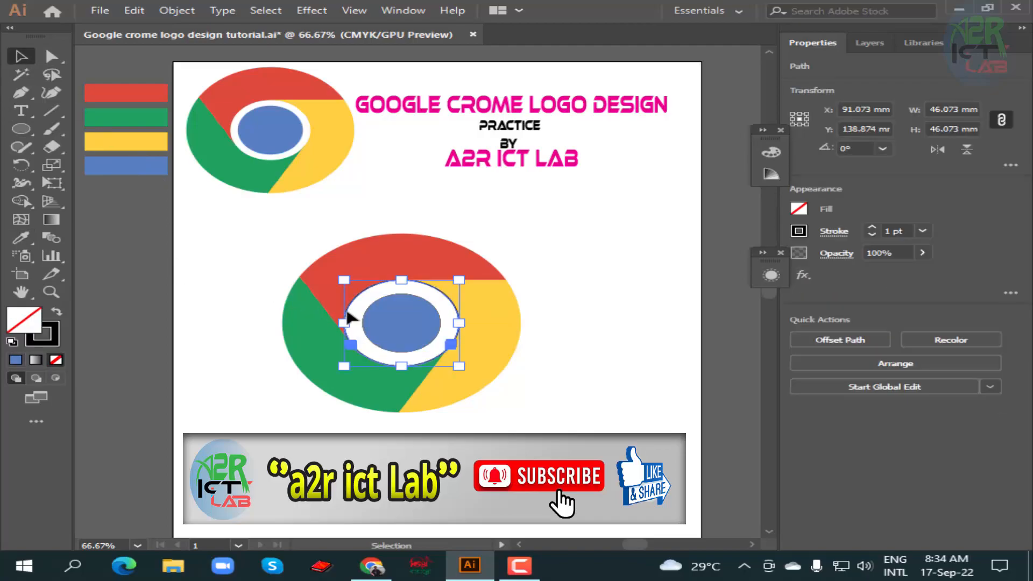
click(548, 322)
drag(234, 247, 548, 409)
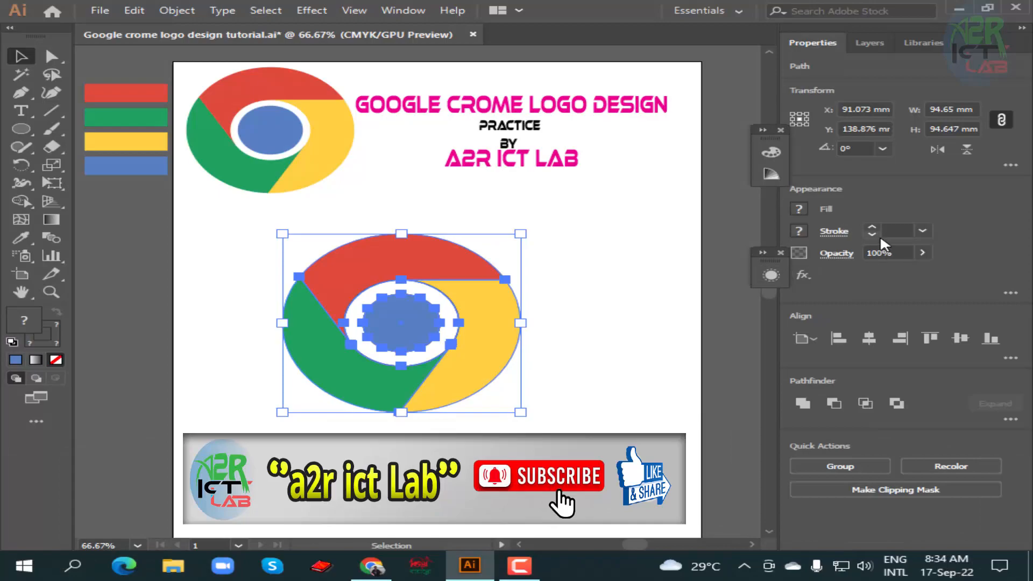
click(871, 231)
click(611, 289)
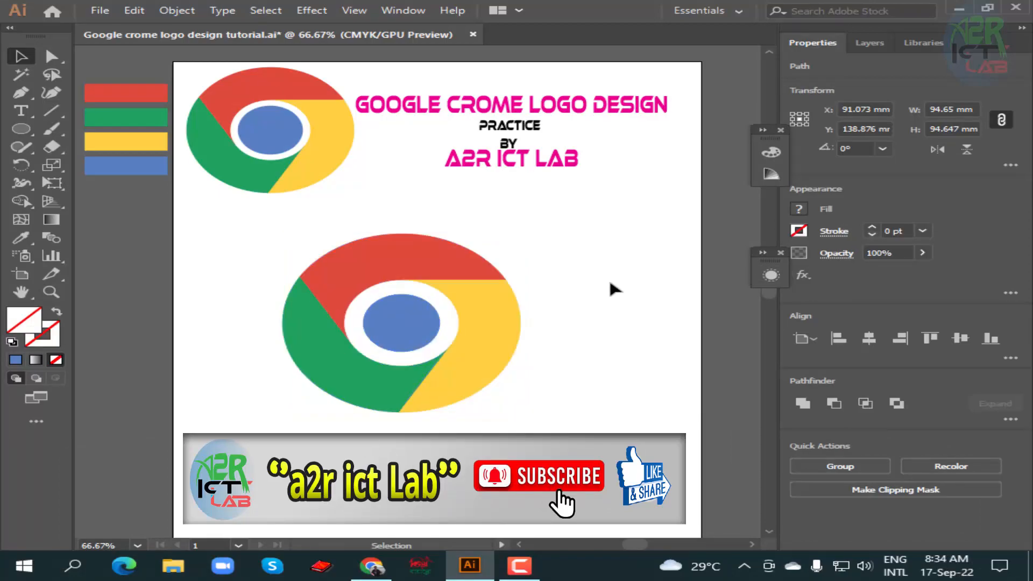
Step: Enlarge the blue inner circle evenly about its centre to about 36.1 mm across
click(410, 327)
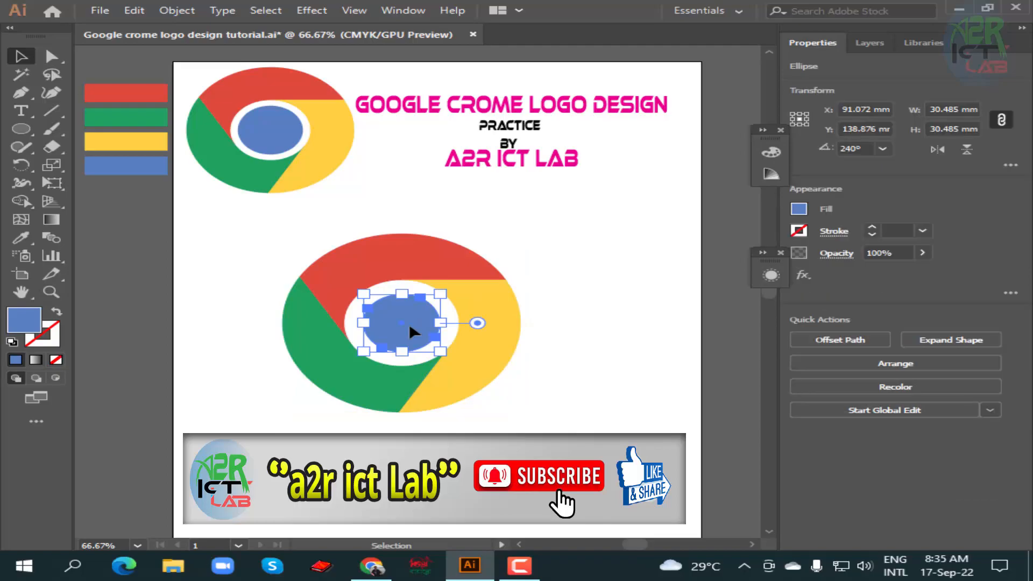
drag(440, 294, 451, 289)
click(537, 309)
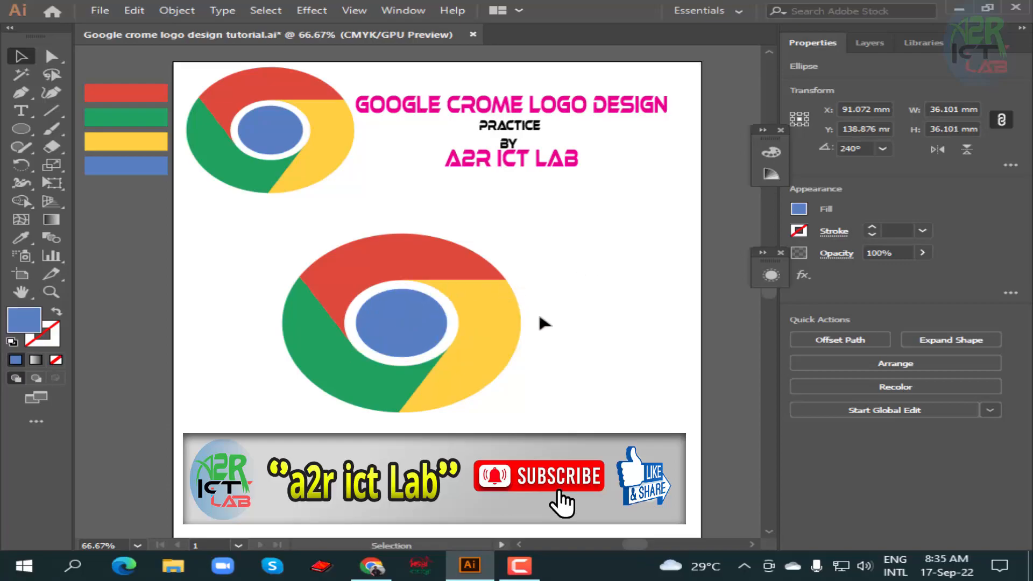
click(412, 319)
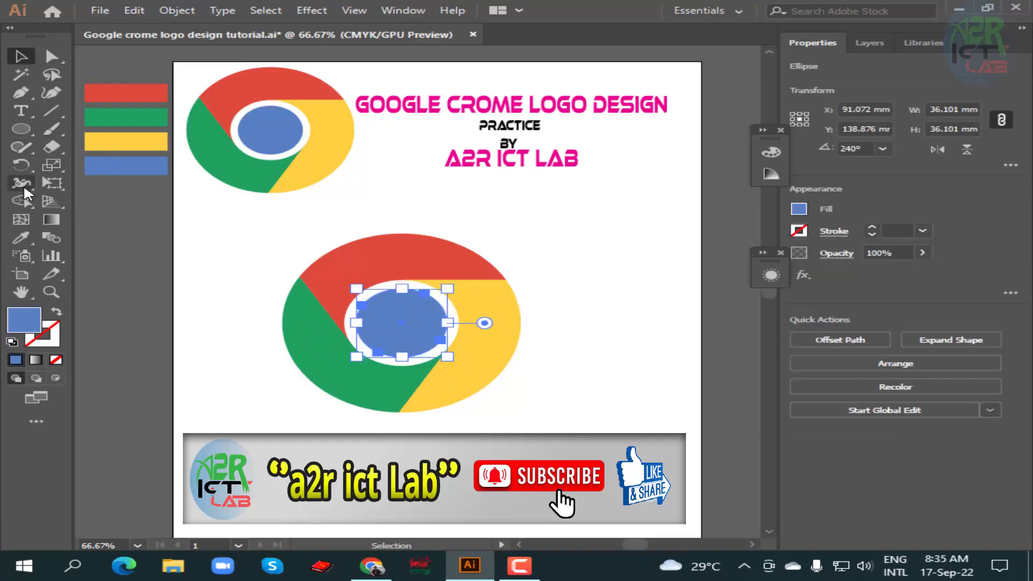
click(16, 234)
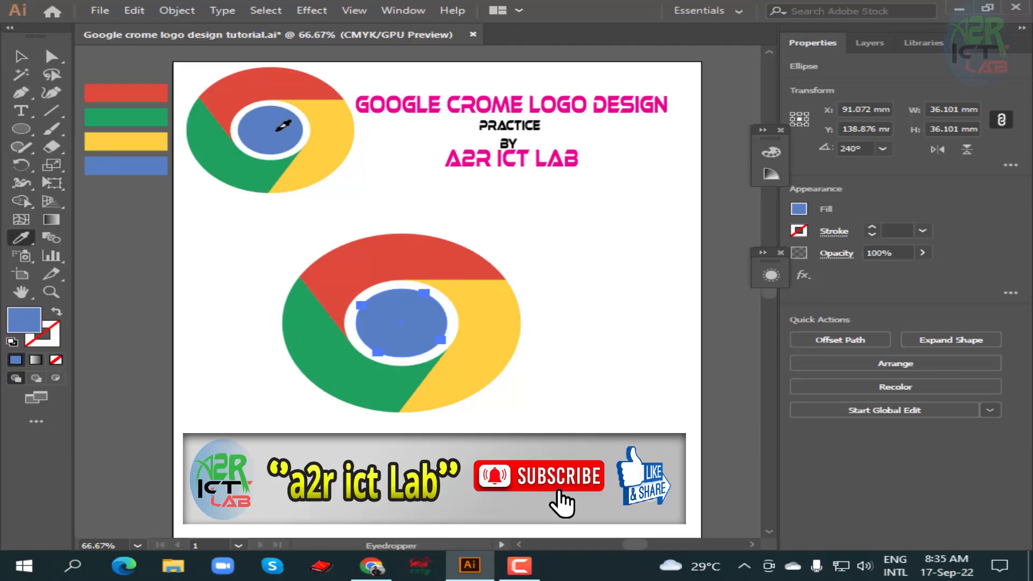
key(v)
click(223, 260)
Step: Select the whole drawn logo and move it slightly right, to about X 98.7 mm and Y 139.7 mm
drag(226, 264, 557, 423)
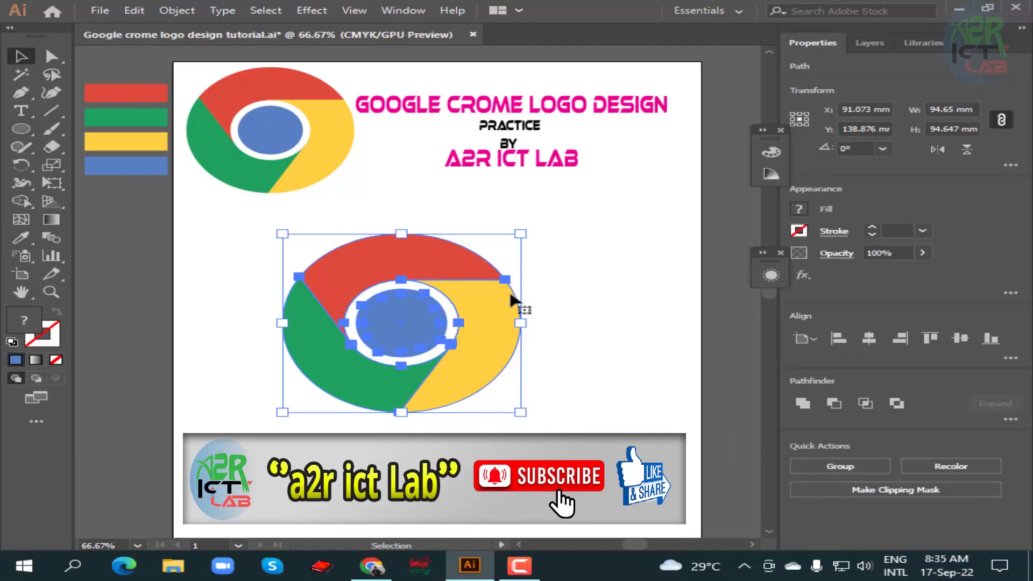
drag(482, 343, 537, 366)
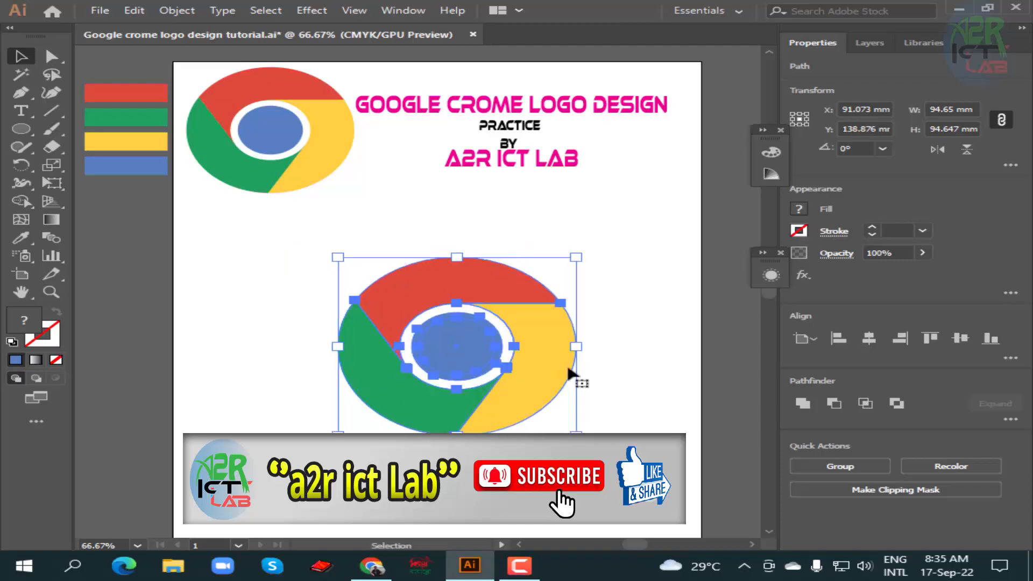
click(645, 322)
click(383, 423)
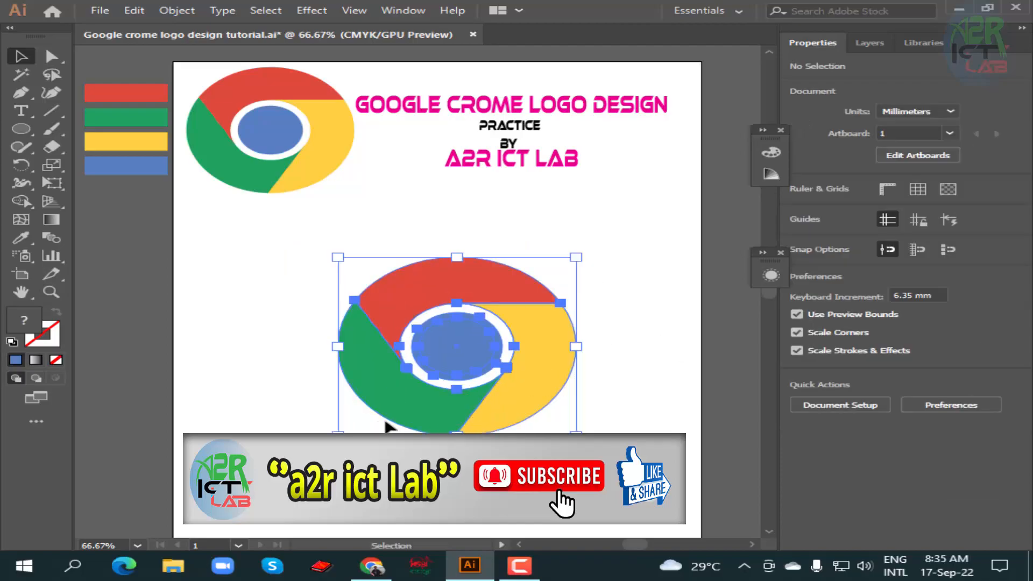
drag(433, 396, 399, 377)
click(543, 468)
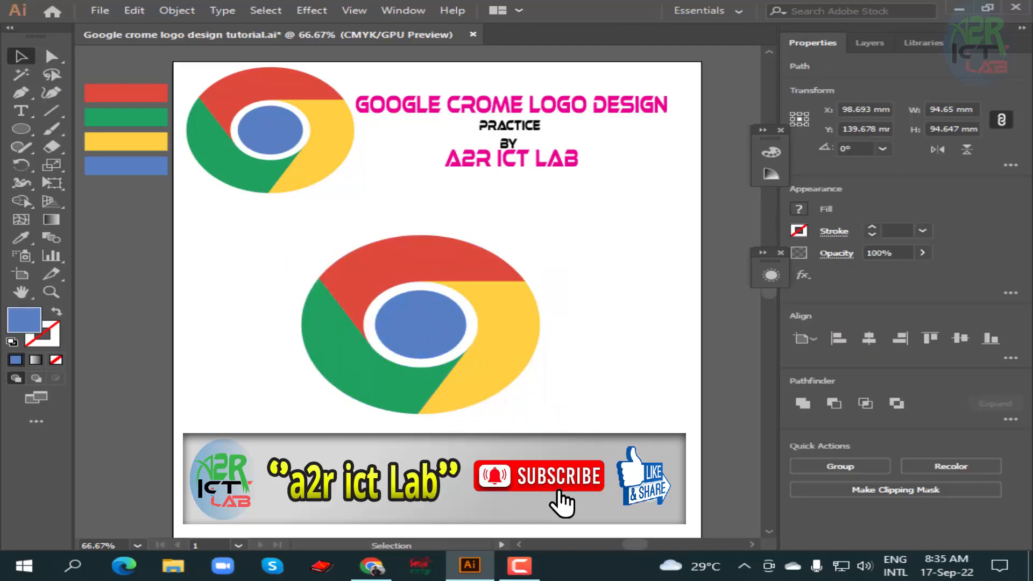
mouse_move(520, 565)
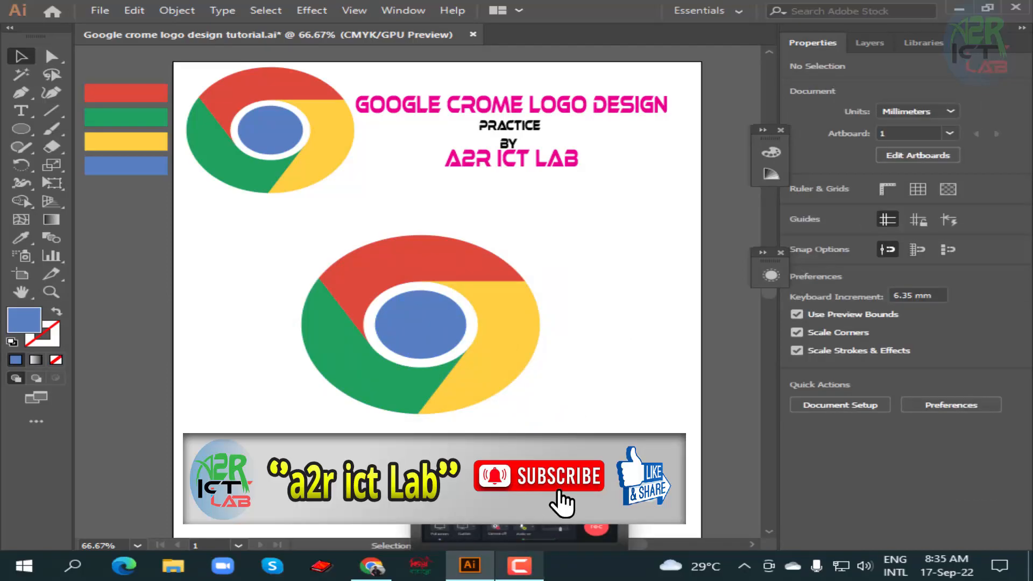